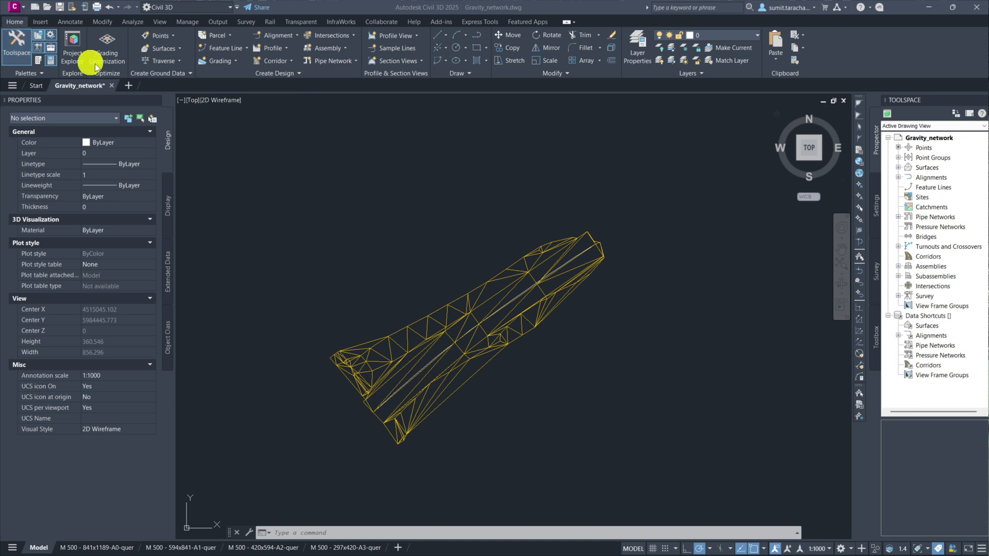
# Open Part Builder with the Structure part catalog active
pyautogui.click(282, 74)
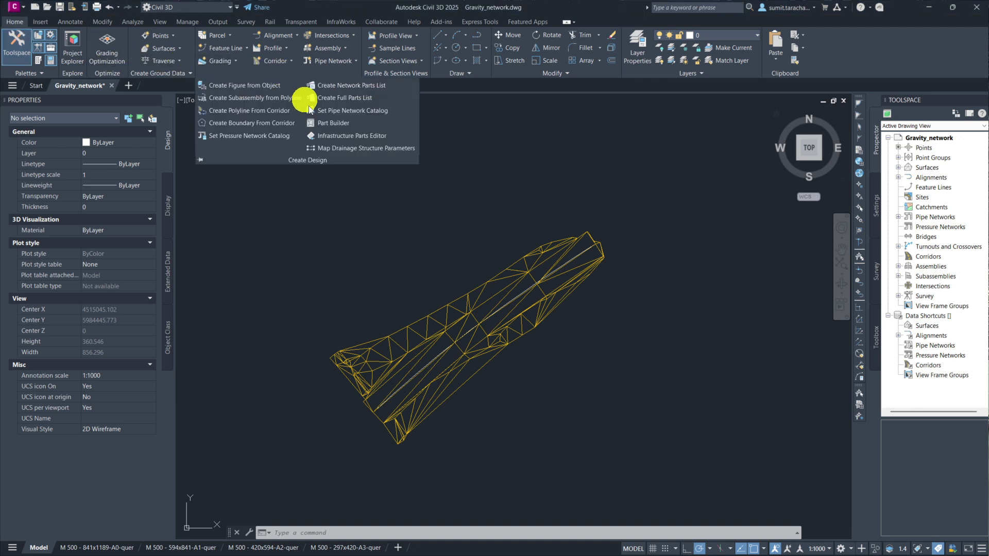
pyautogui.click(339, 124)
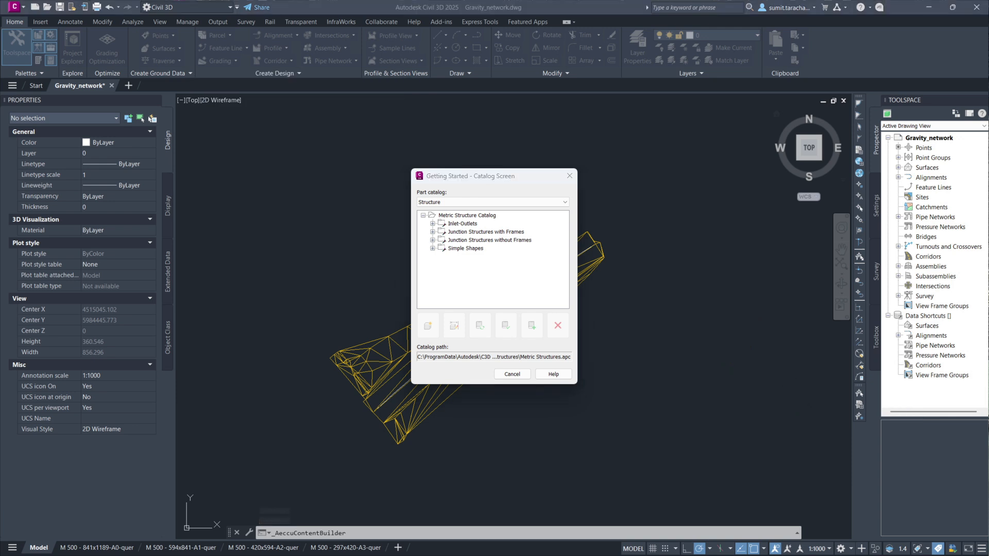
pyautogui.click(465, 203)
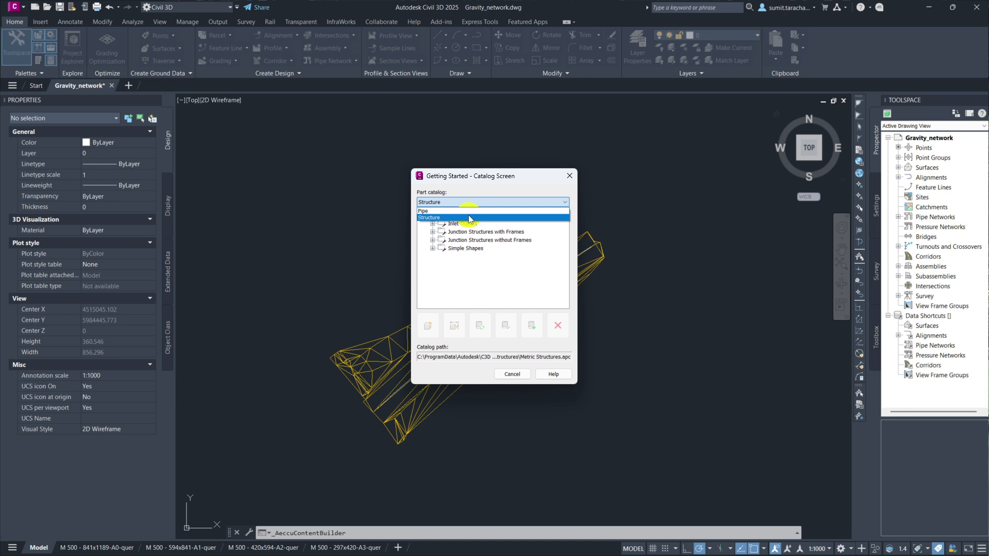
pyautogui.click(461, 260)
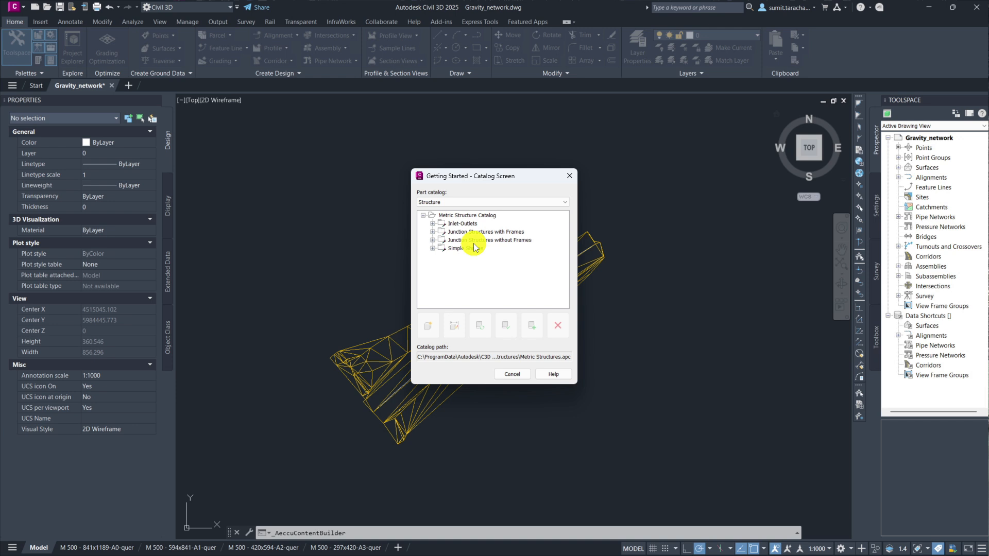
# Examine the chapters of the Metric Structure Catalog, including Simple Shapes, Junction Structures without Frames and the Inlet-Outlets parts
pyautogui.click(432, 249)
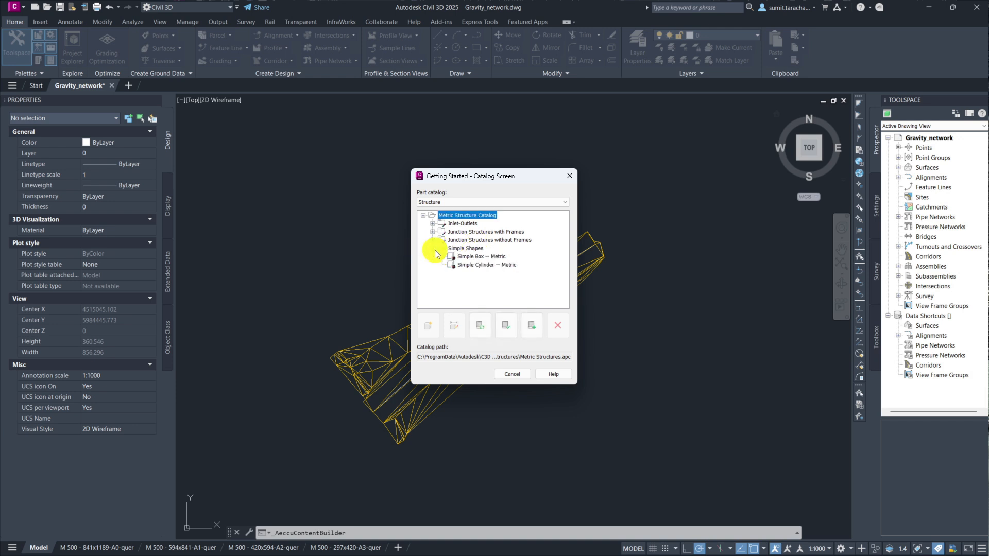
pyautogui.click(432, 248)
pyautogui.click(433, 240)
pyautogui.click(433, 240)
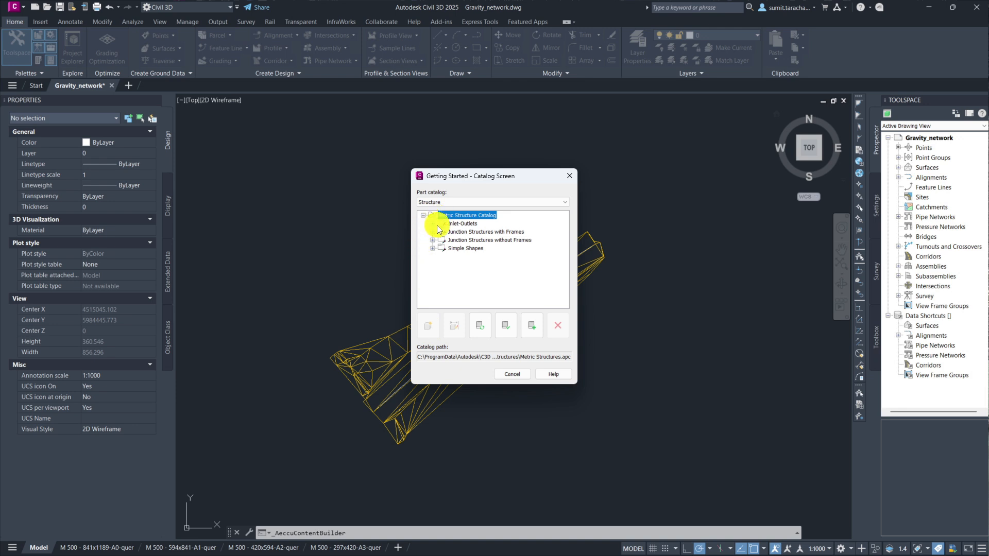
pyautogui.click(456, 224)
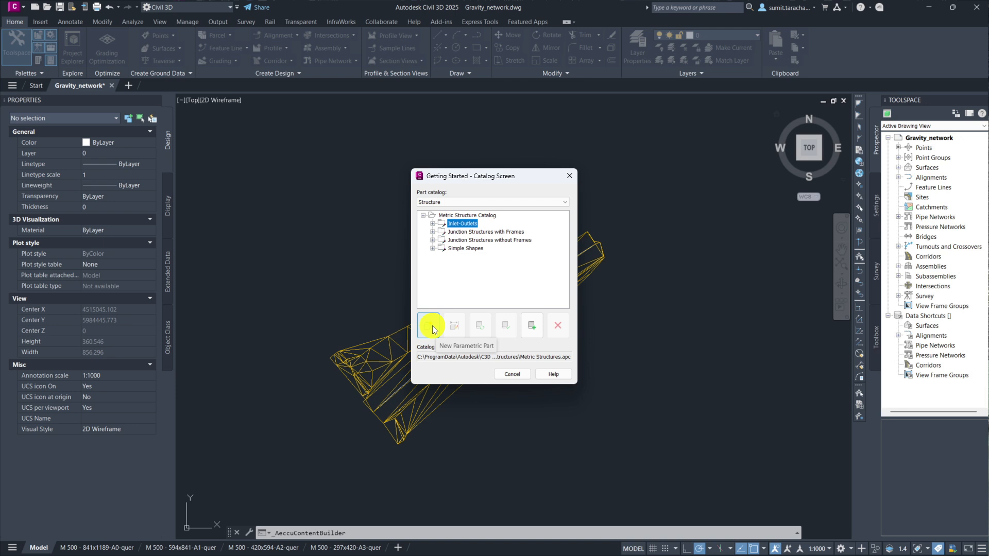
pyautogui.click(432, 224)
pyautogui.click(452, 232)
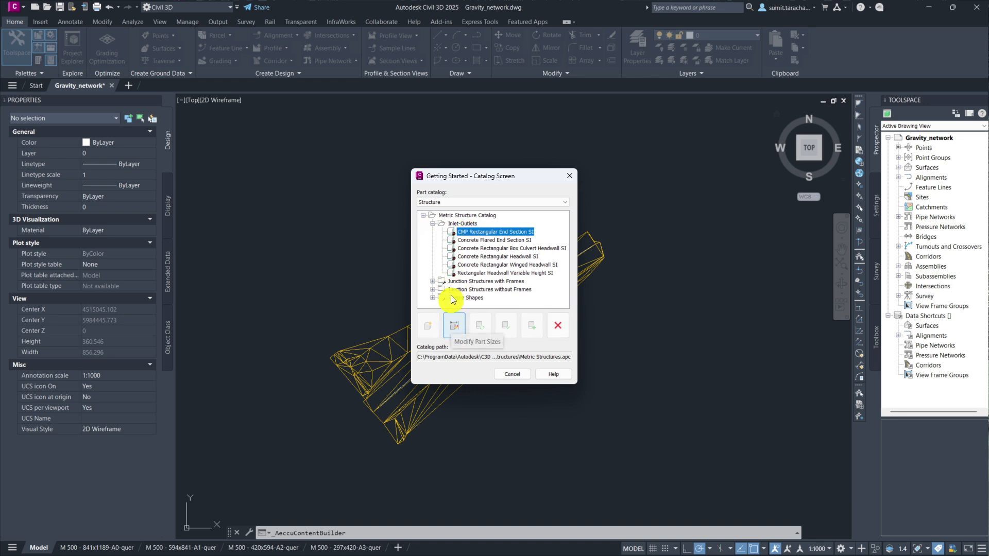
pyautogui.click(456, 217)
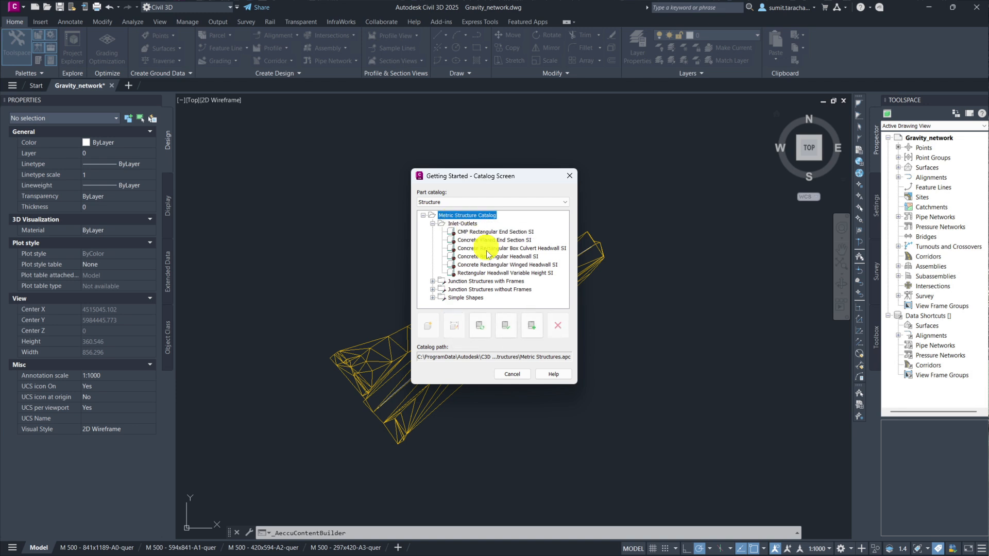
pyautogui.click(432, 224)
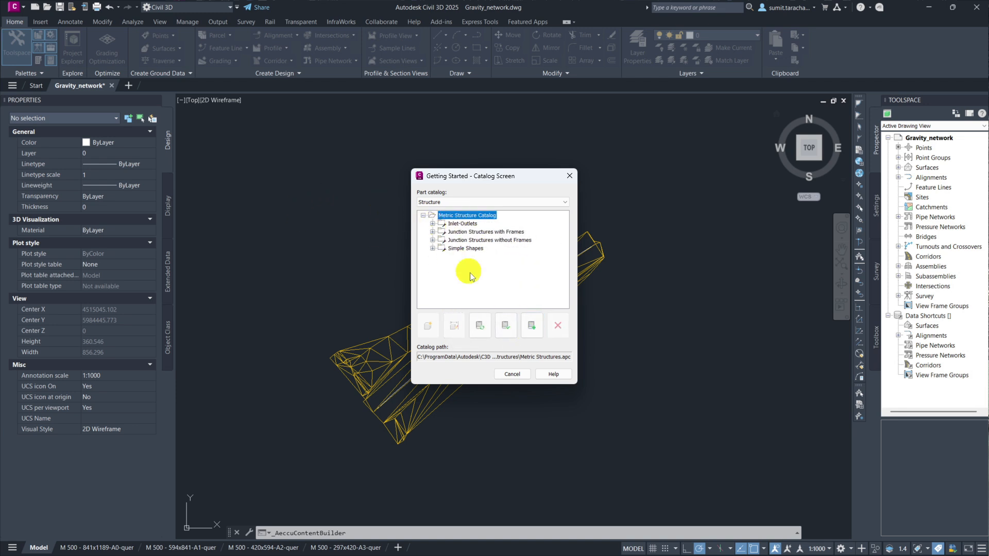
# Add a new chapter named Test_harry to the Metric Structure Catalog
pyautogui.click(533, 327)
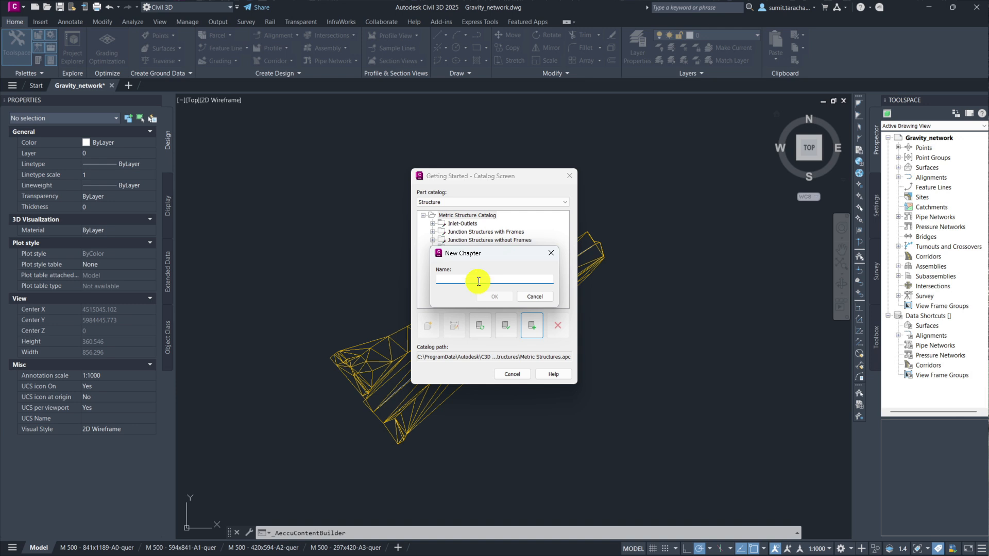
pyautogui.write('Test_harry')
pyautogui.click(486, 297)
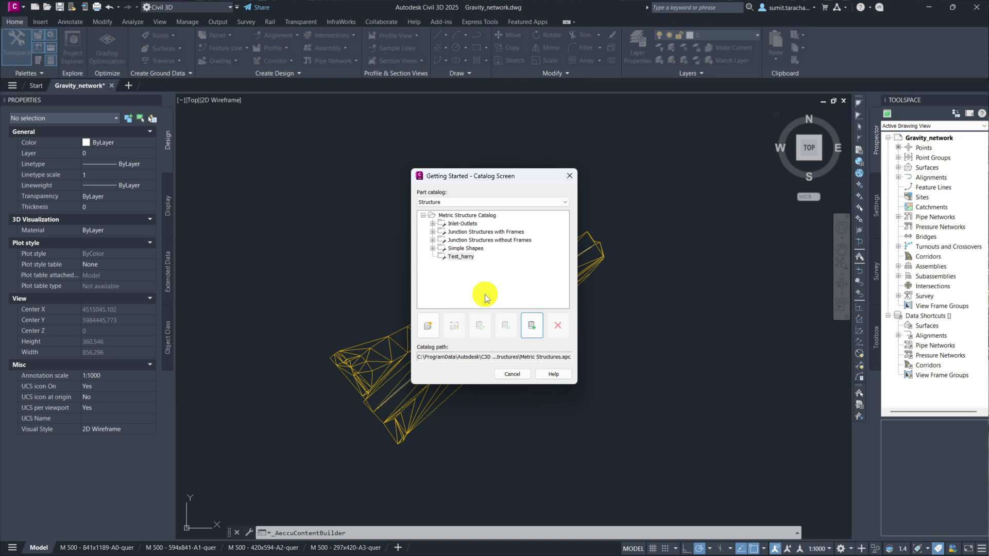
# Create a new parametric part named Rec with the description Test_rec in the Test_harry chapter
pyautogui.click(467, 259)
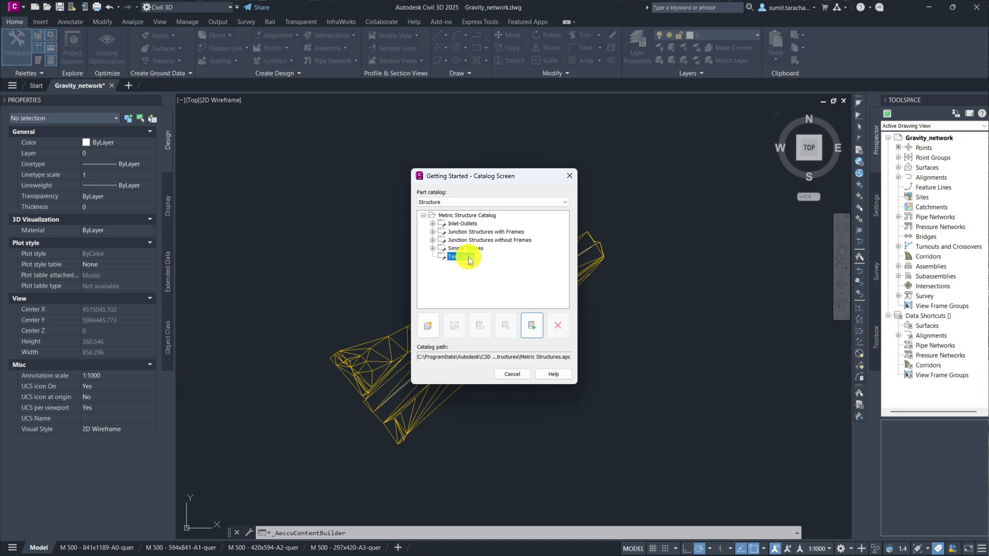
pyautogui.click(432, 335)
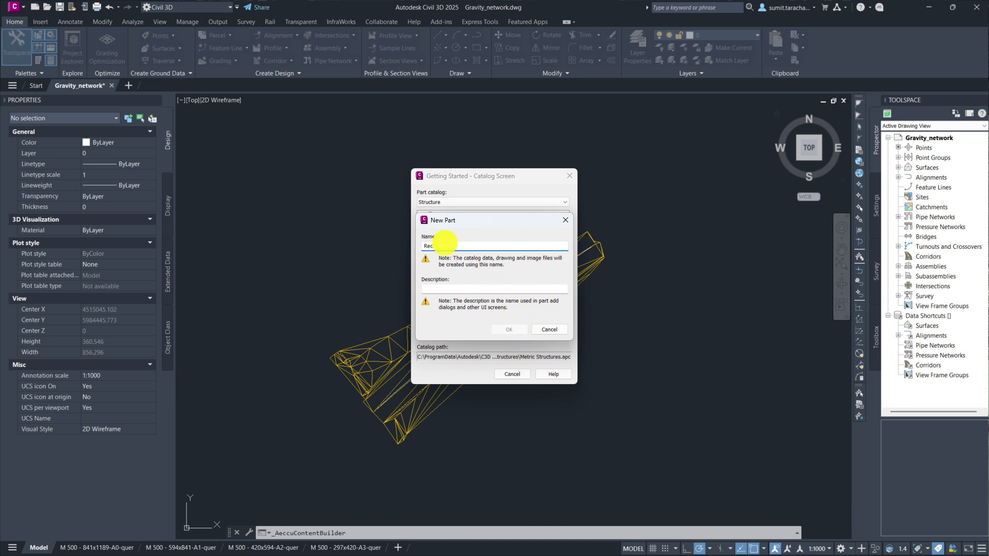
pyautogui.click(479, 289)
pyautogui.write('Tex')
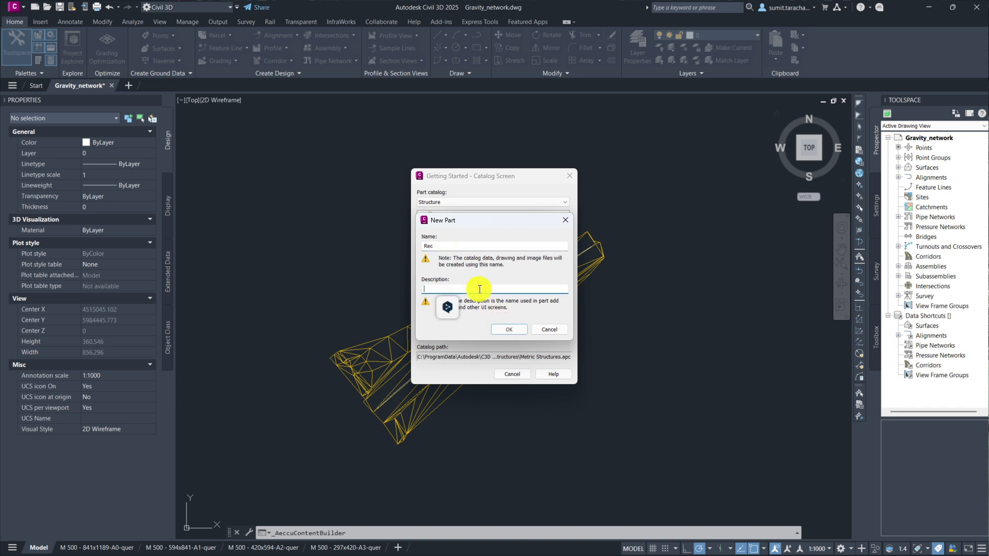
pyautogui.write('t')
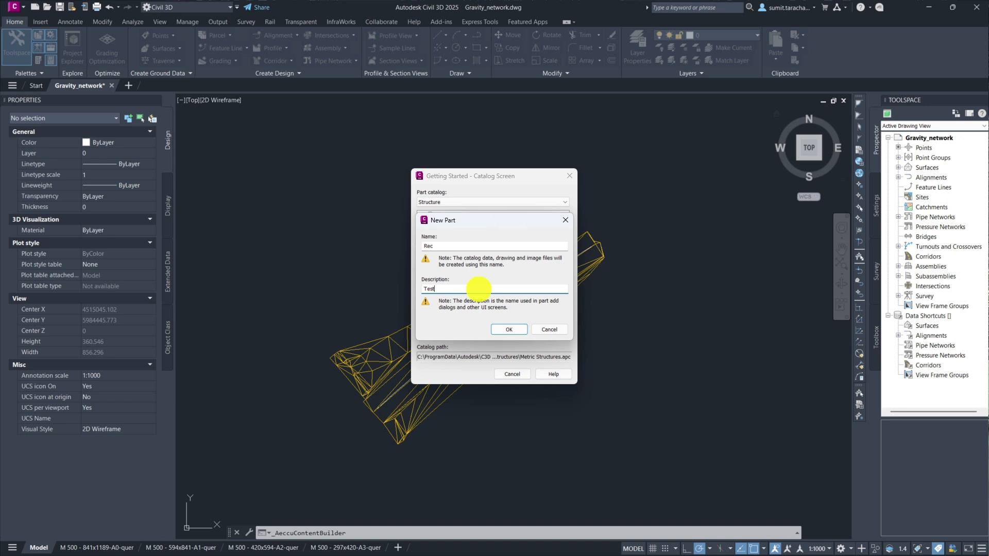
pyautogui.write('_rec')
pyautogui.click(508, 330)
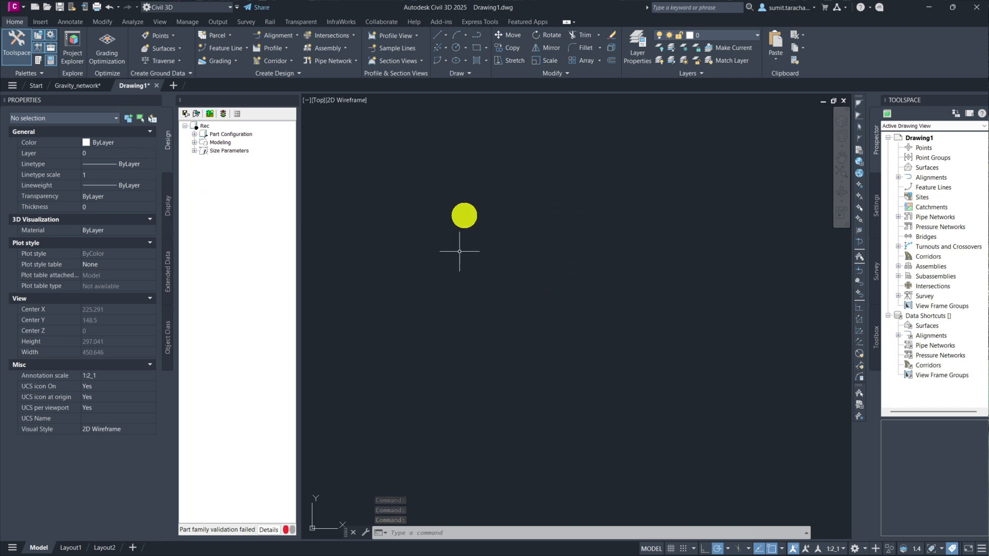
# Turn off the Toolbox, Prospector and Settings views so that the Toolspace is hidden
pyautogui.click(52, 48)
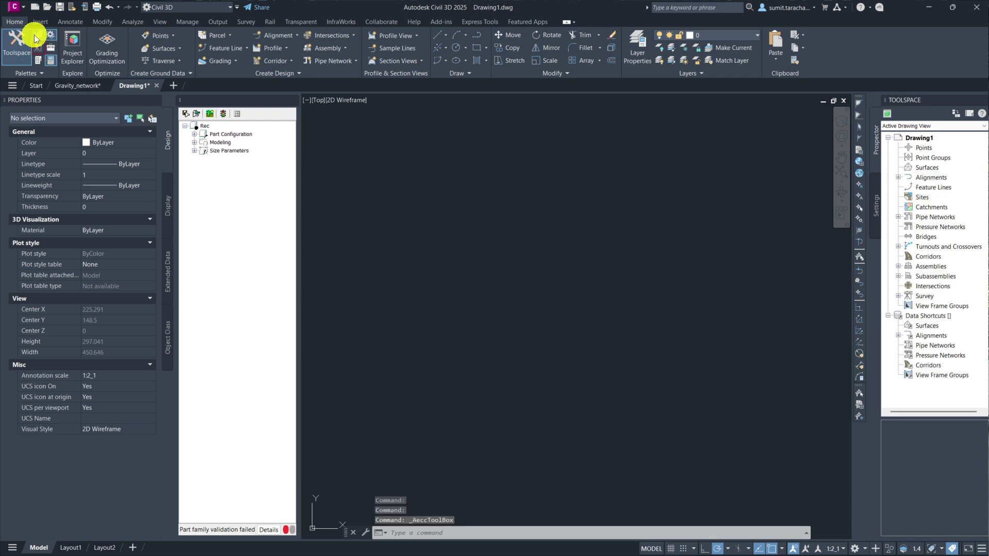
pyautogui.click(49, 33)
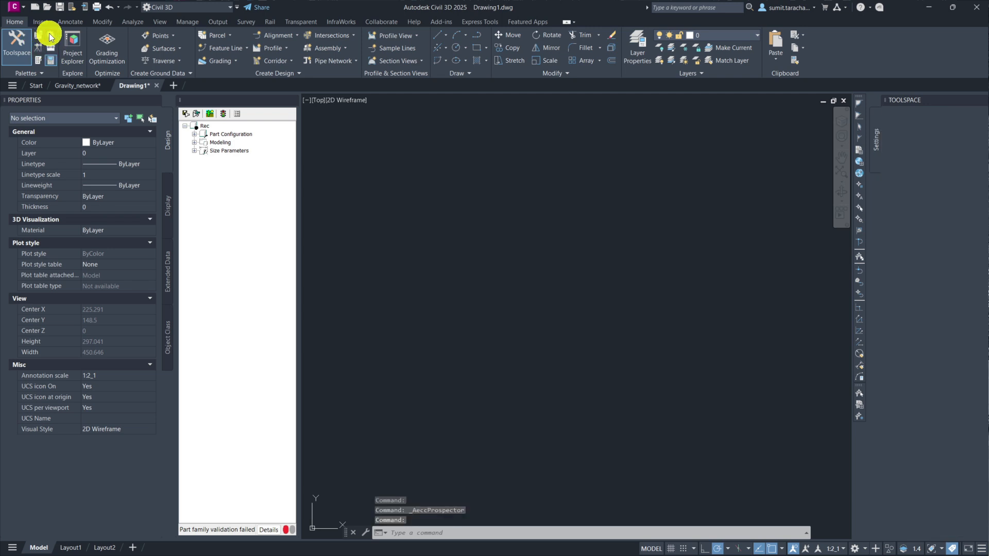
pyautogui.click(49, 34)
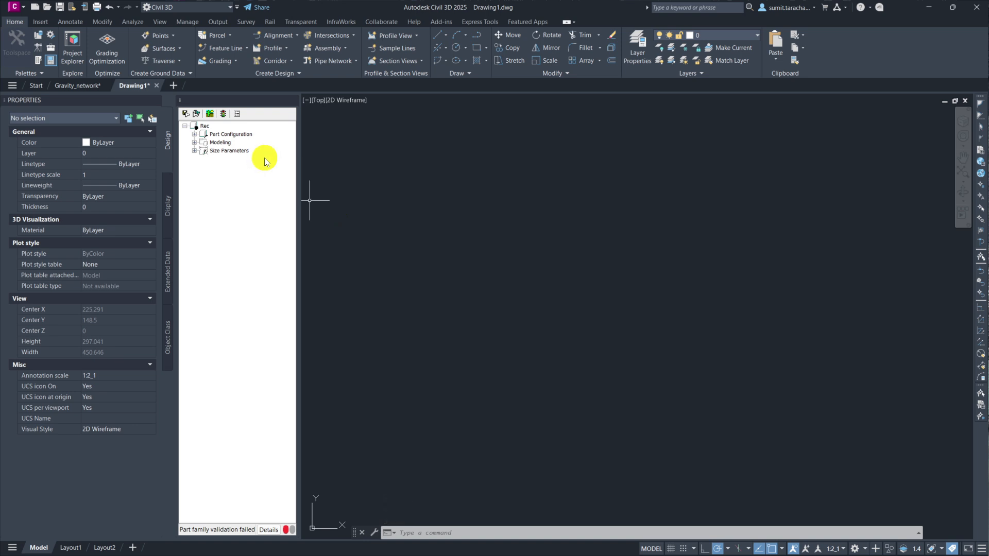
# Set the undefined part type in the Rec part's configuration to Junction Structure
pyautogui.click(194, 134)
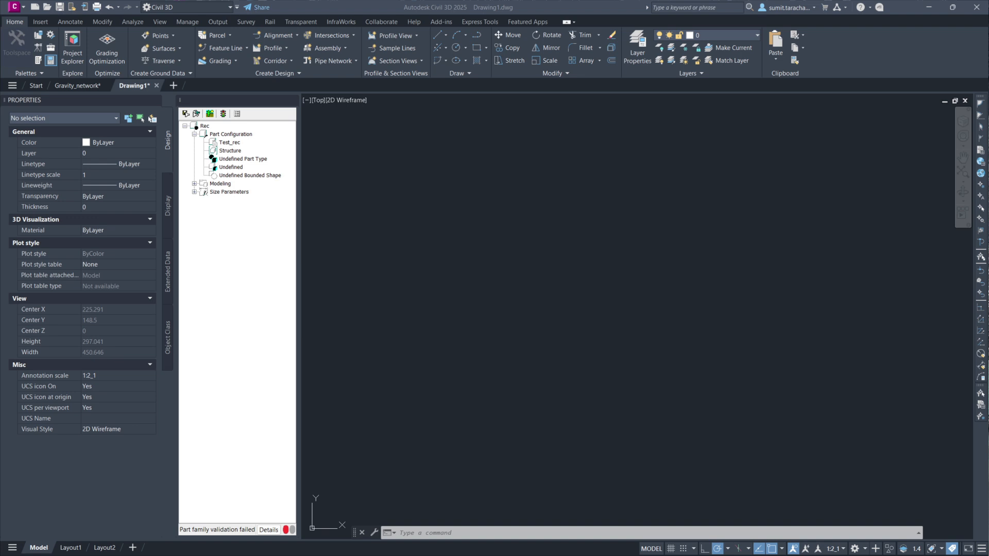
pyautogui.click(251, 164)
pyautogui.click(252, 162)
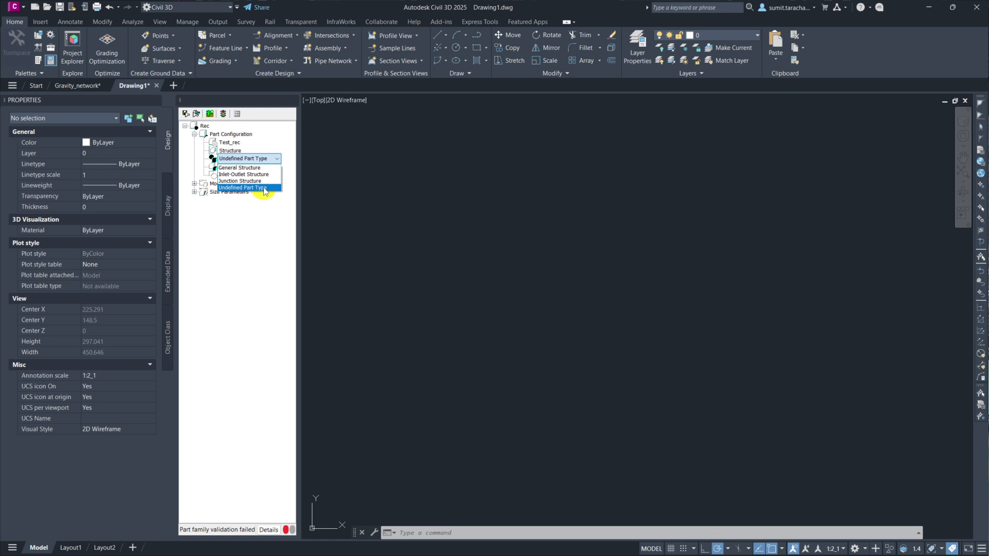
pyautogui.press('Up')
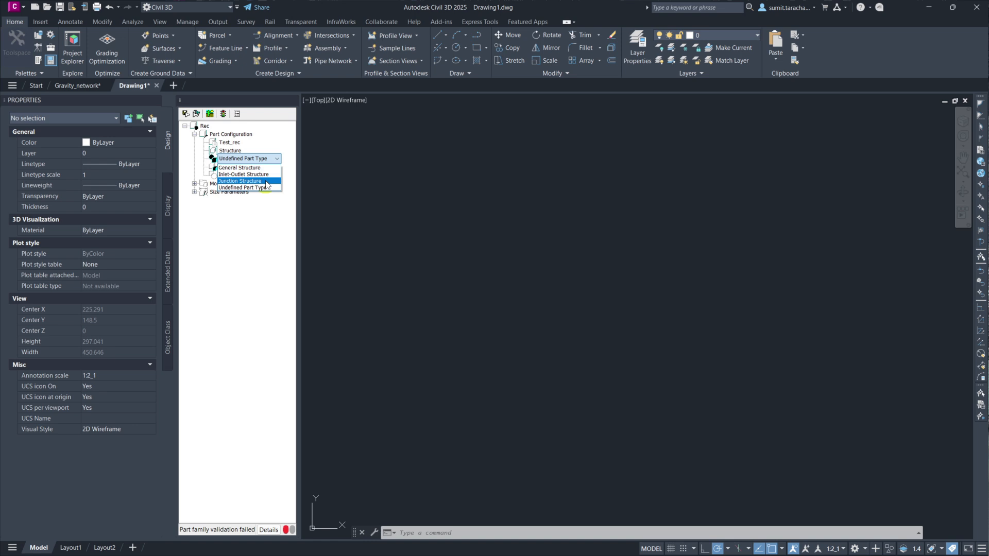
pyautogui.click(266, 181)
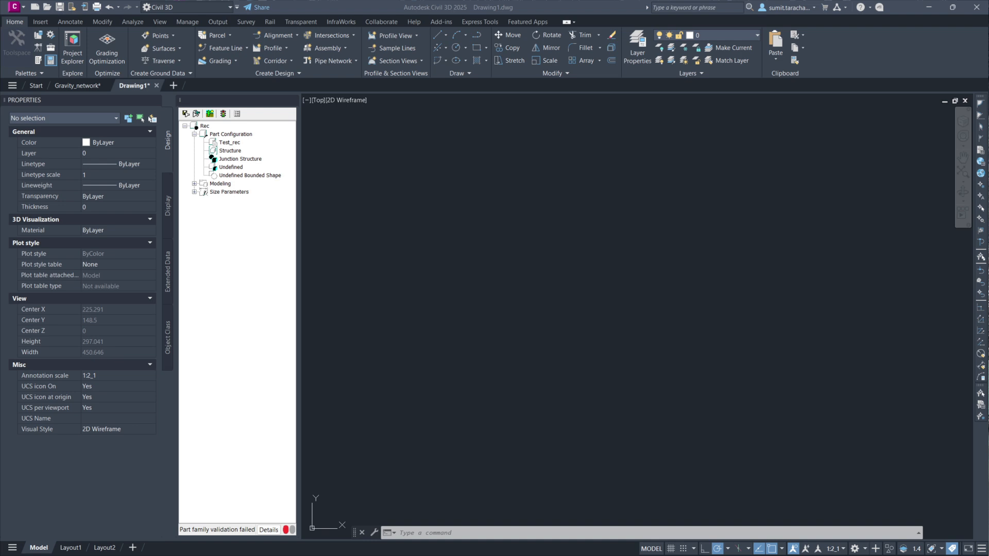
# Set the part's undefined bounded shape to Box
pyautogui.click(242, 175)
pyautogui.click(238, 177)
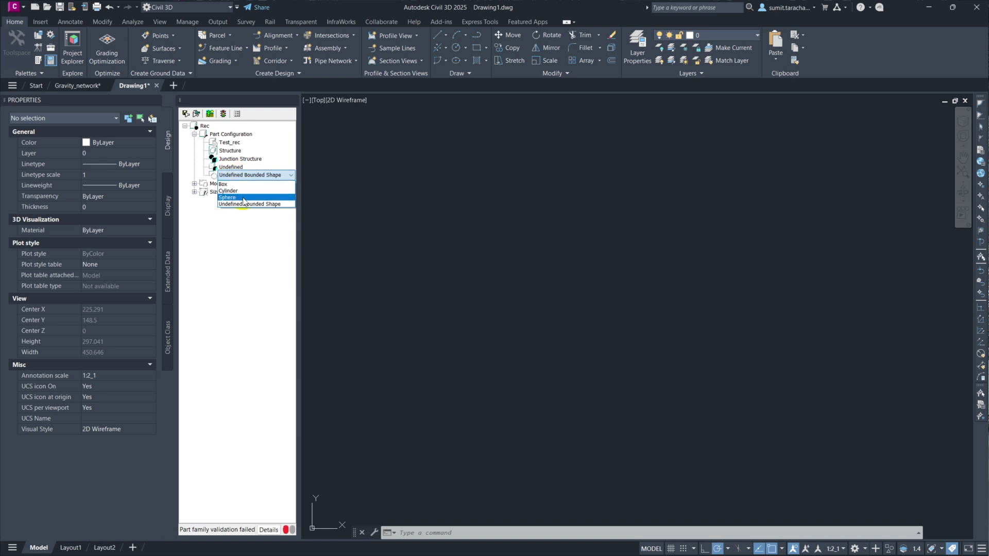
pyautogui.click(236, 184)
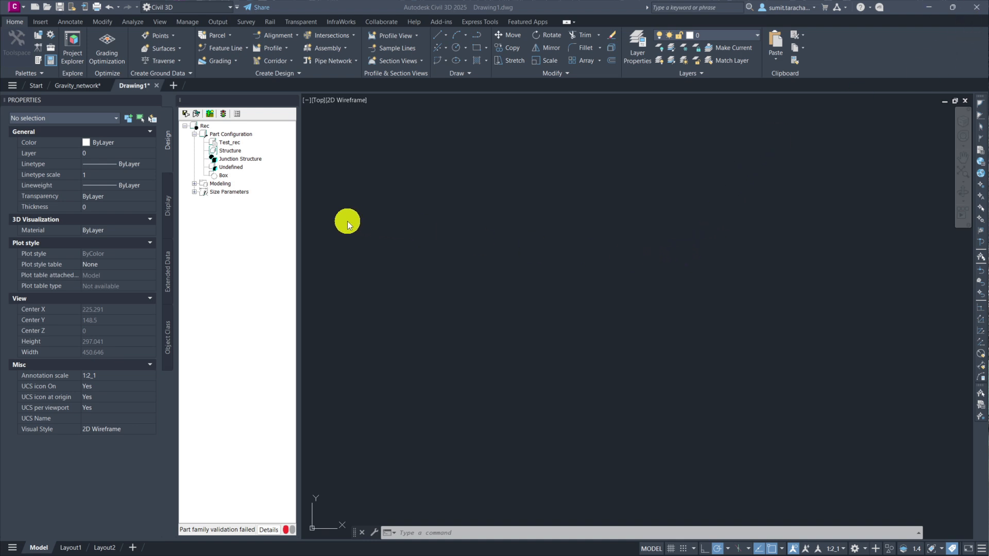
# Add a Top work plane named 1st to the part's modeling data
pyautogui.click(193, 135)
pyautogui.click(195, 143)
pyautogui.click(812, 339)
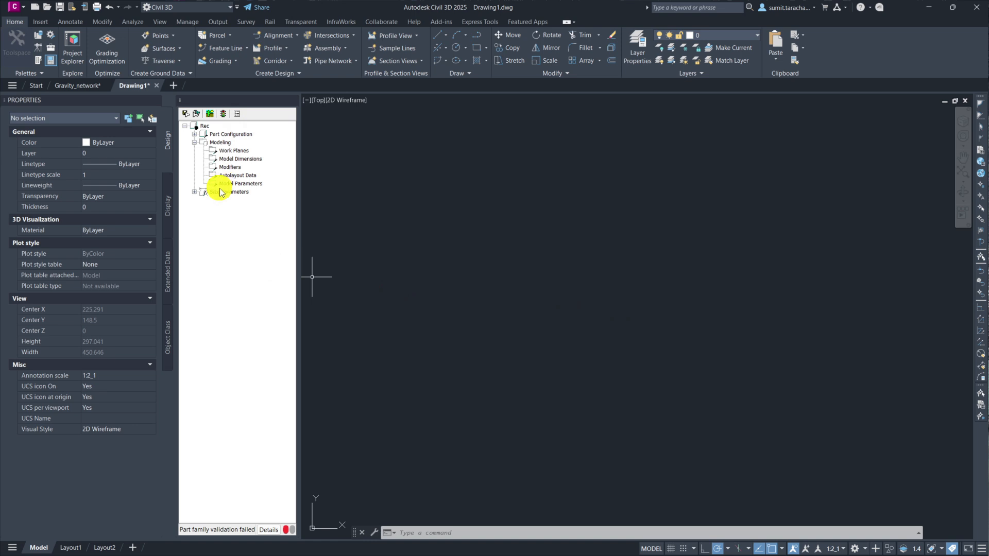
pyautogui.click(194, 192)
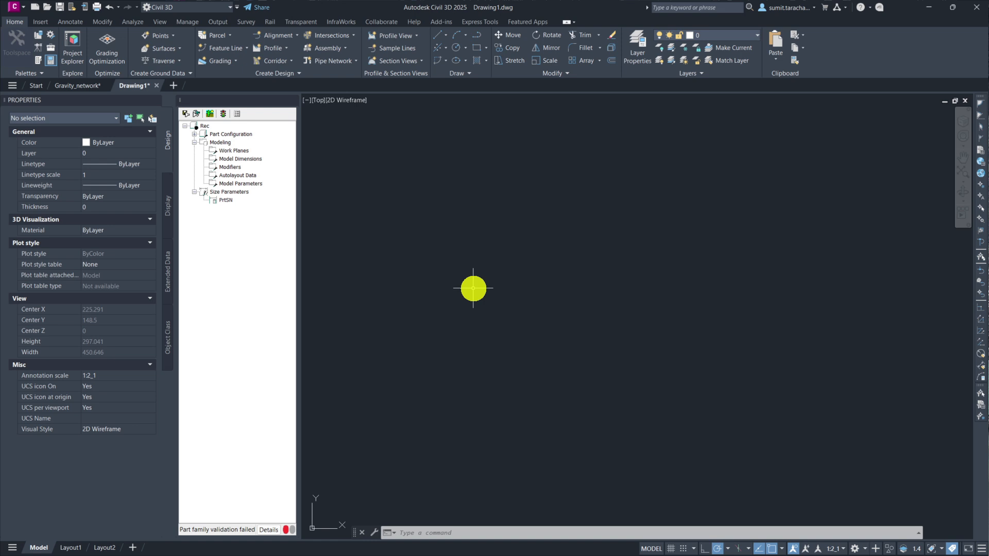
pyautogui.click(230, 154)
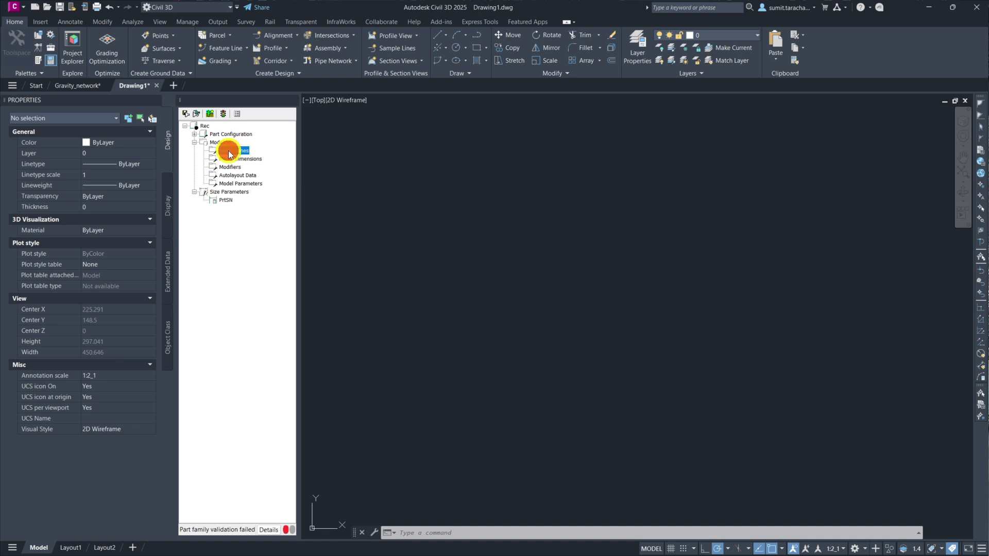
pyautogui.rightClick(240, 151)
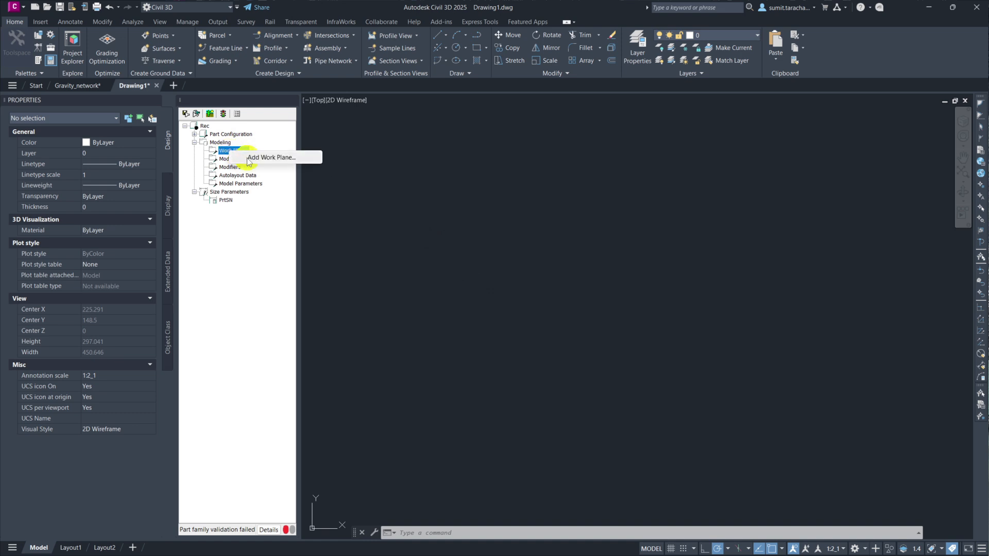
pyautogui.click(264, 157)
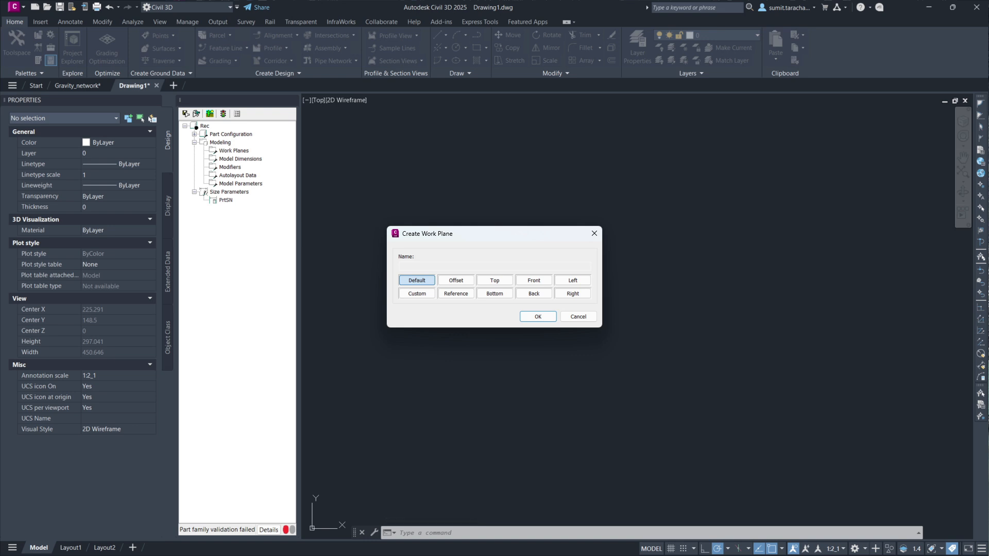
pyautogui.click(503, 281)
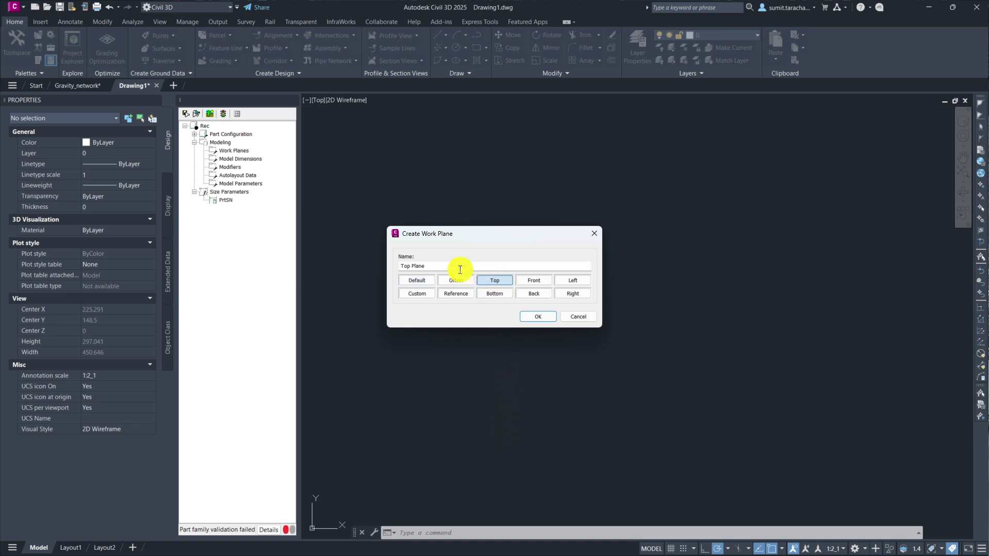
pyautogui.moveTo(432, 266); pyautogui.dragTo(371, 266)
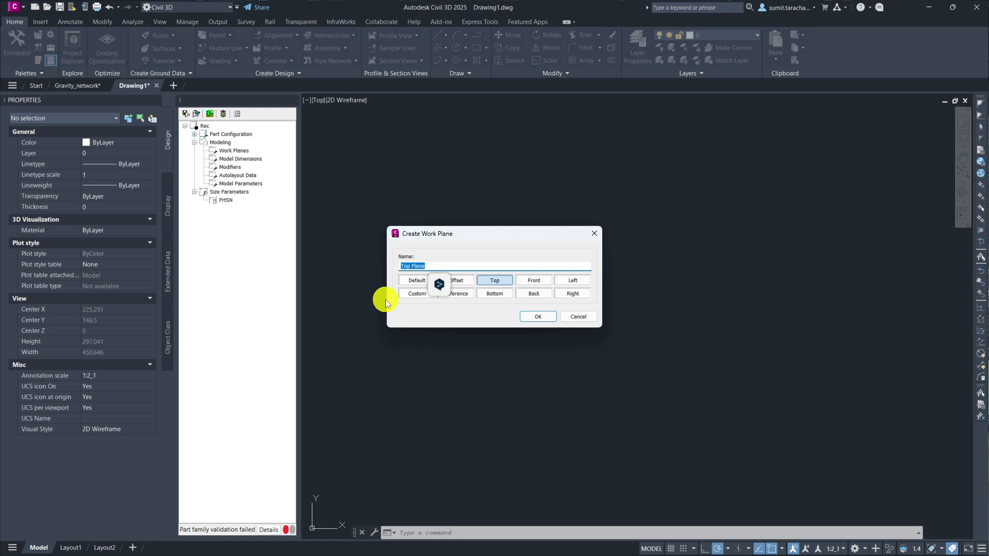
pyautogui.write('1st')
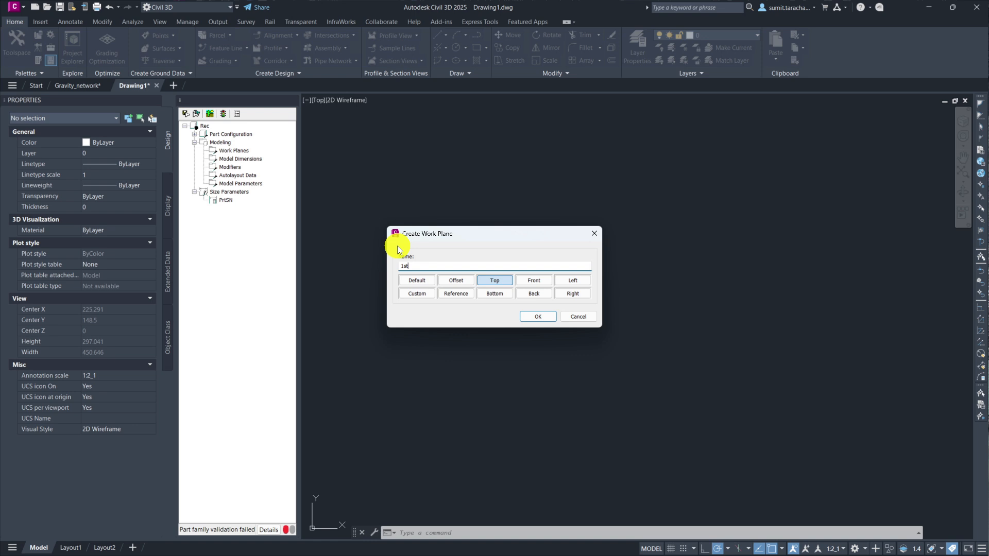
pyautogui.click(534, 317)
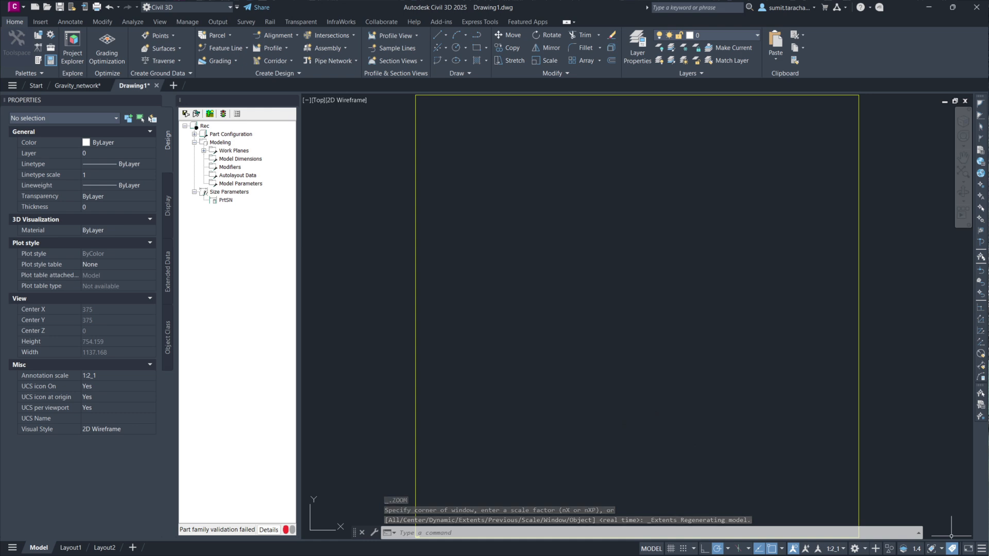
# Expand the work planes in the Rec part's modeling data to list the 1st plane
pyautogui.click(204, 150)
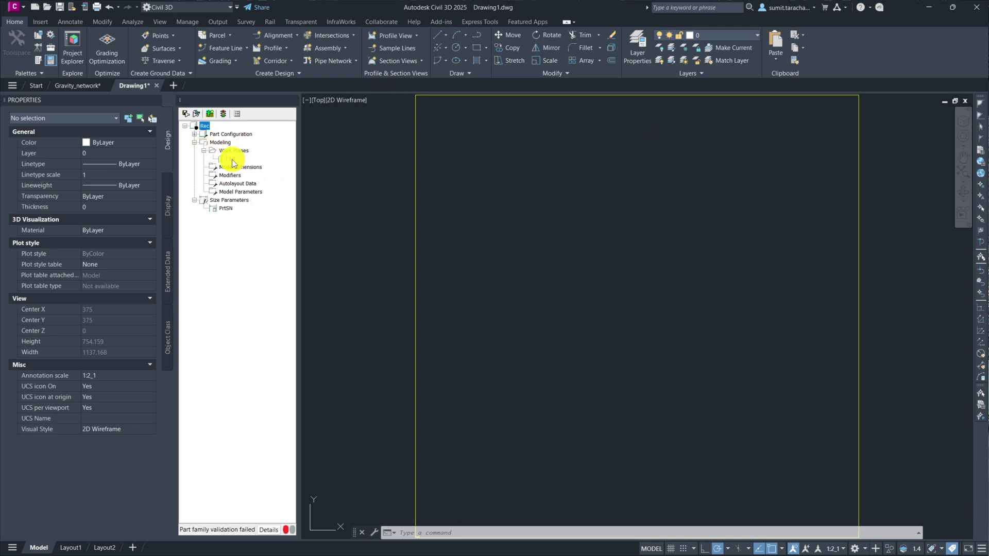
pyautogui.click(230, 150)
pyautogui.rightClick(243, 152)
pyautogui.click(263, 159)
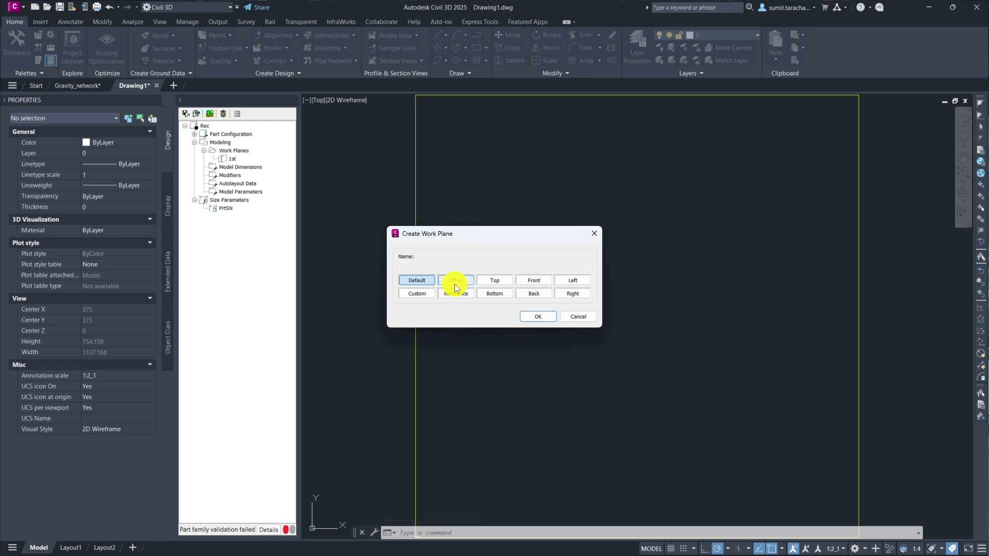
pyautogui.click(594, 234)
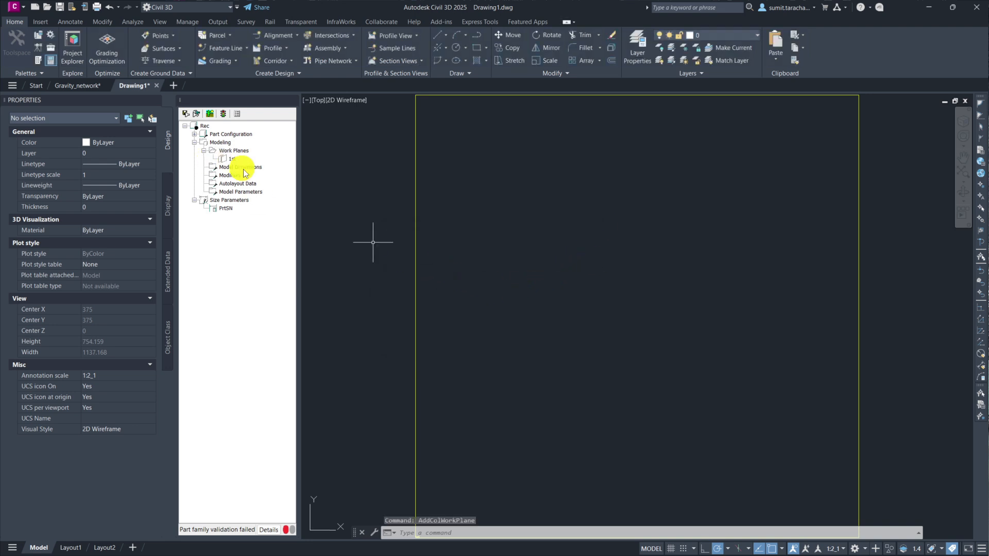
# Add a point geometry to the 1st work plane near the center of its square boundary
pyautogui.click(232, 159)
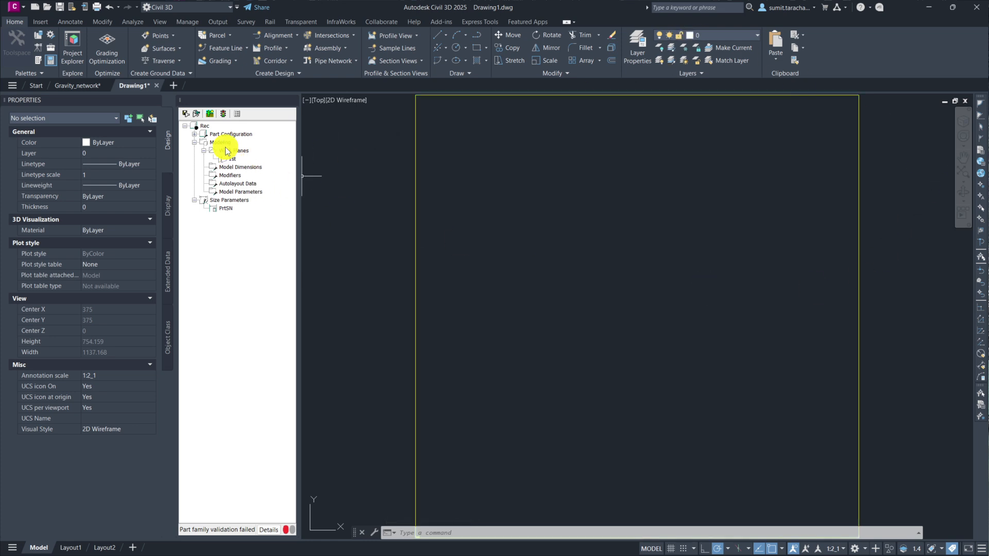
pyautogui.click(233, 160)
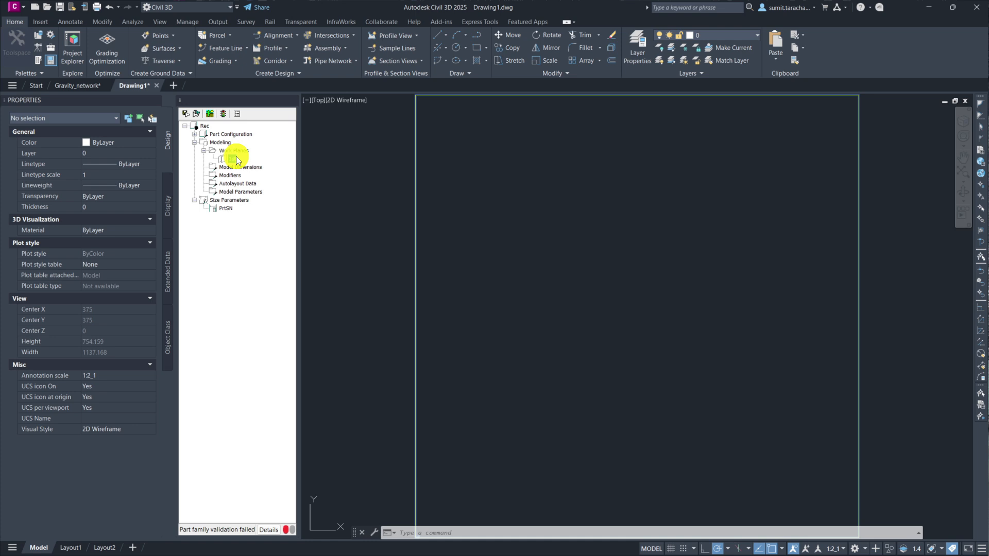
pyautogui.rightClick(234, 159)
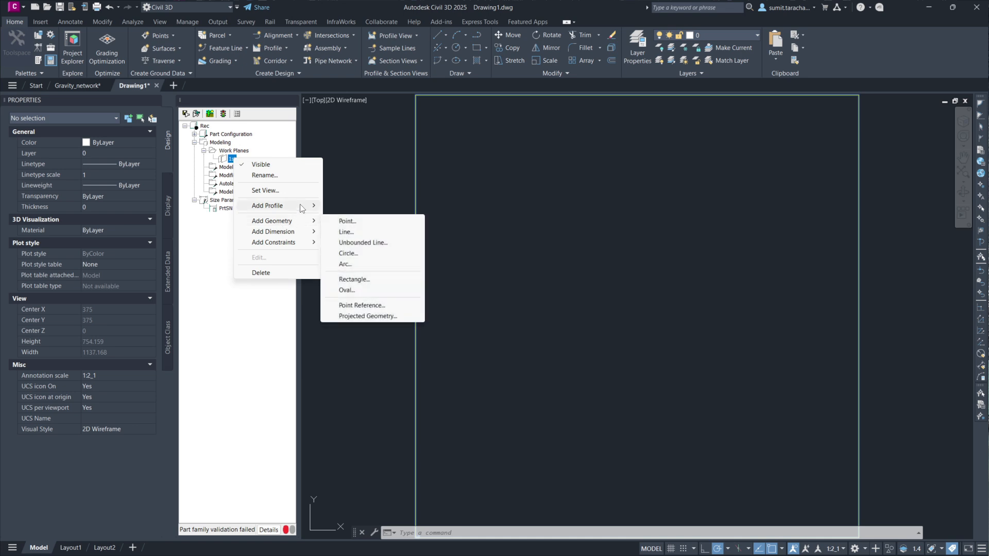
pyautogui.moveTo(301, 207)
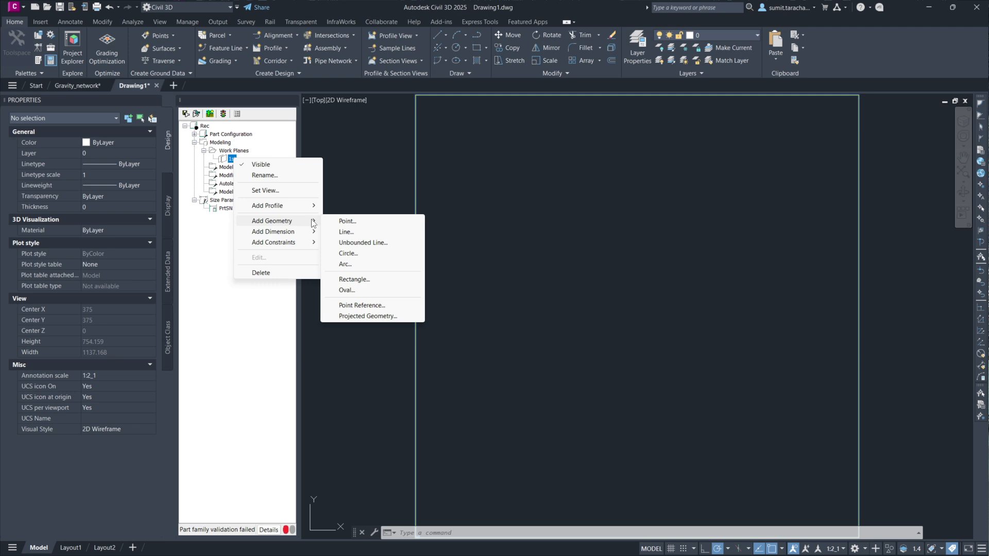
pyautogui.click(338, 222)
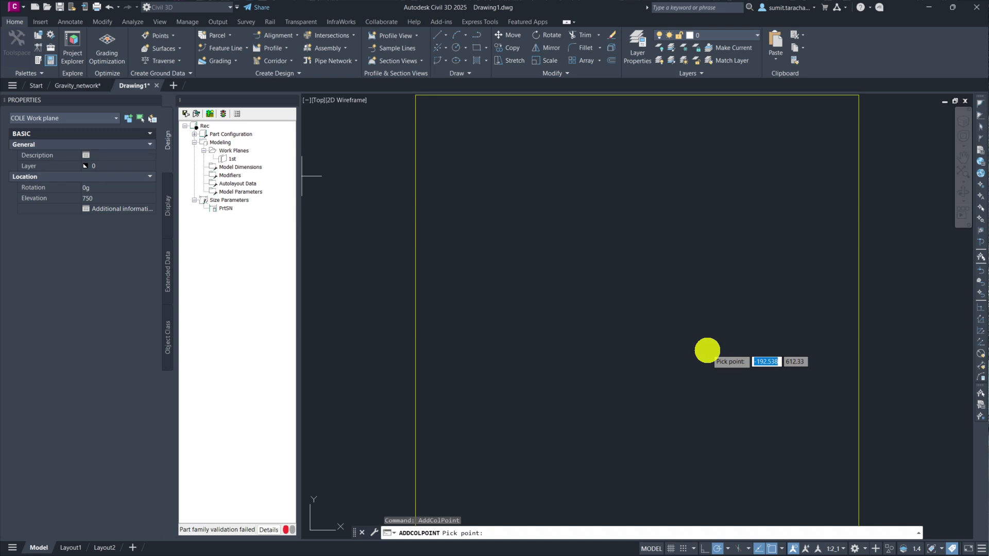
pyautogui.click(635, 325)
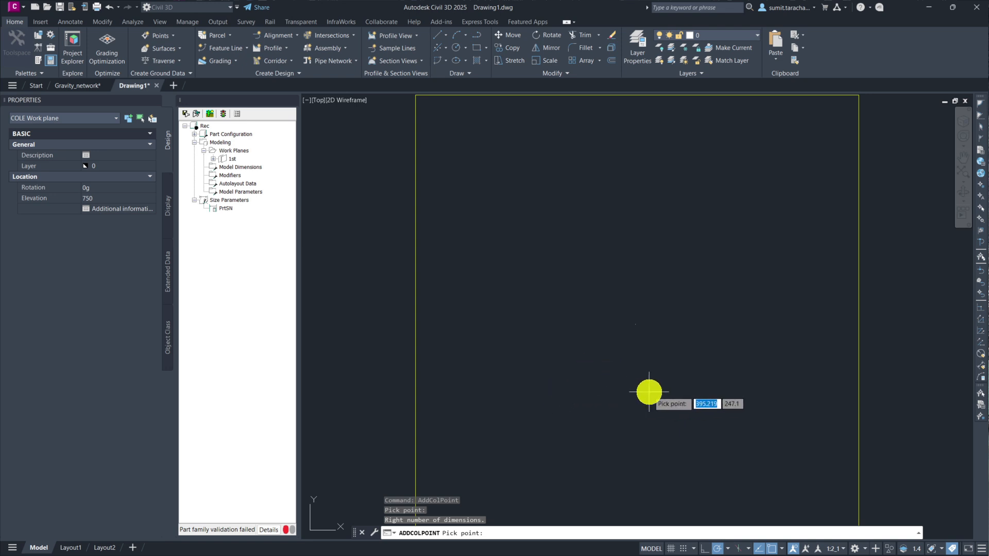
pyautogui.press('Escape')
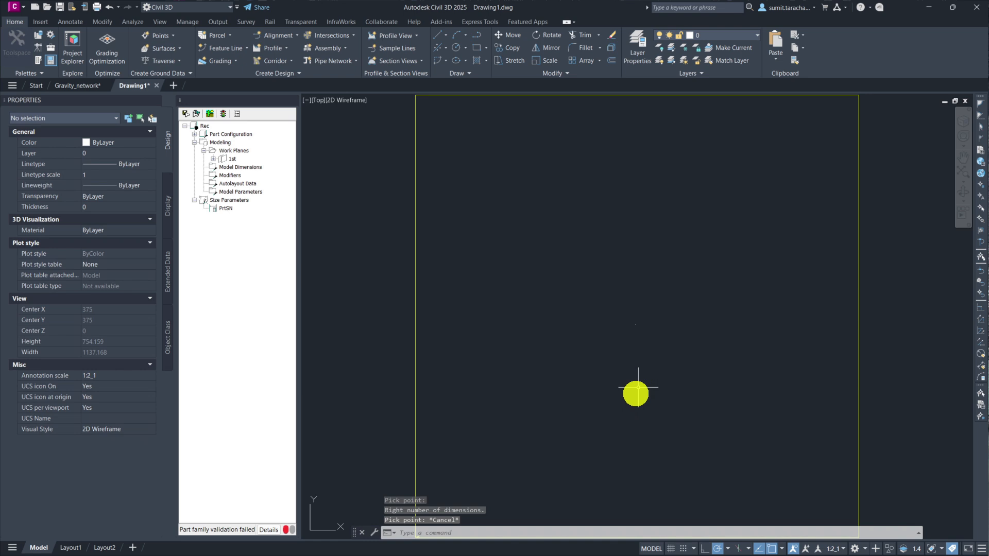
# Make the point in the 1st work plane's geometry Fixed
pyautogui.click(213, 160)
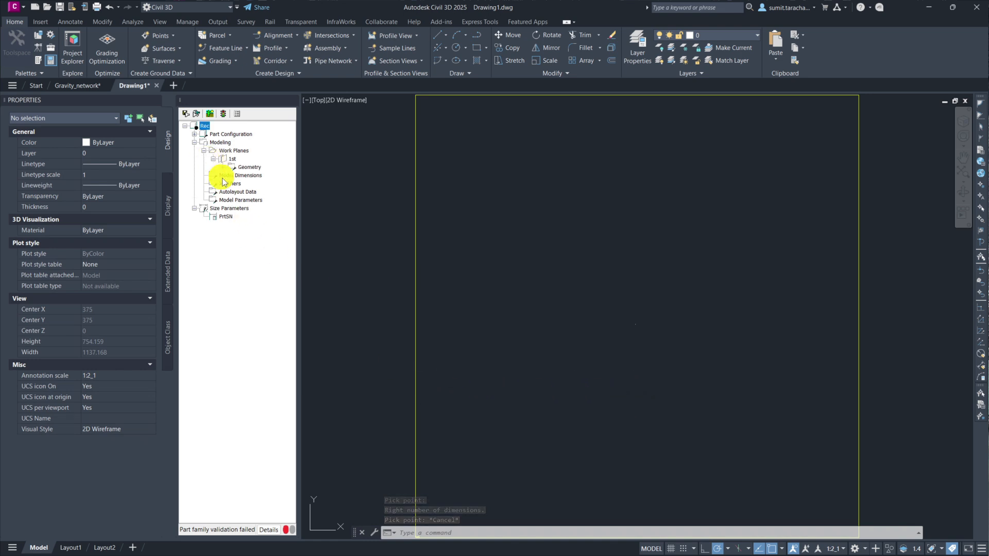
pyautogui.click(222, 167)
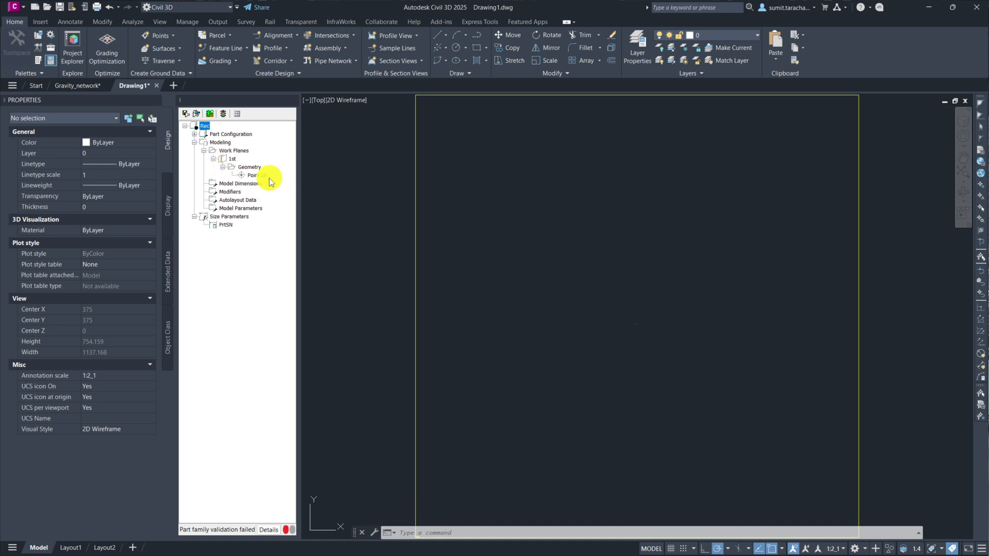
pyautogui.click(256, 175)
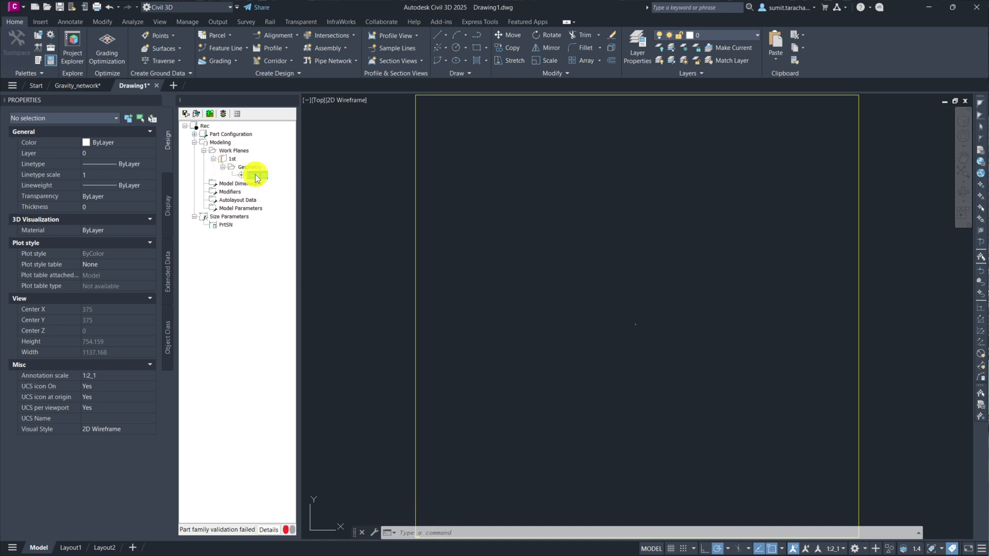
pyautogui.scroll(8, 625, 324)
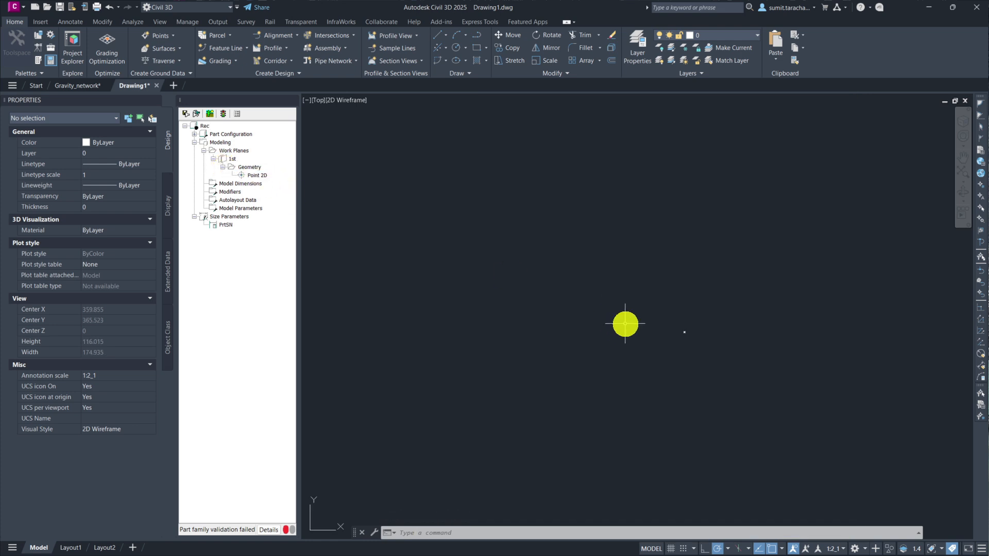
pyautogui.scroll(12, 717, 331)
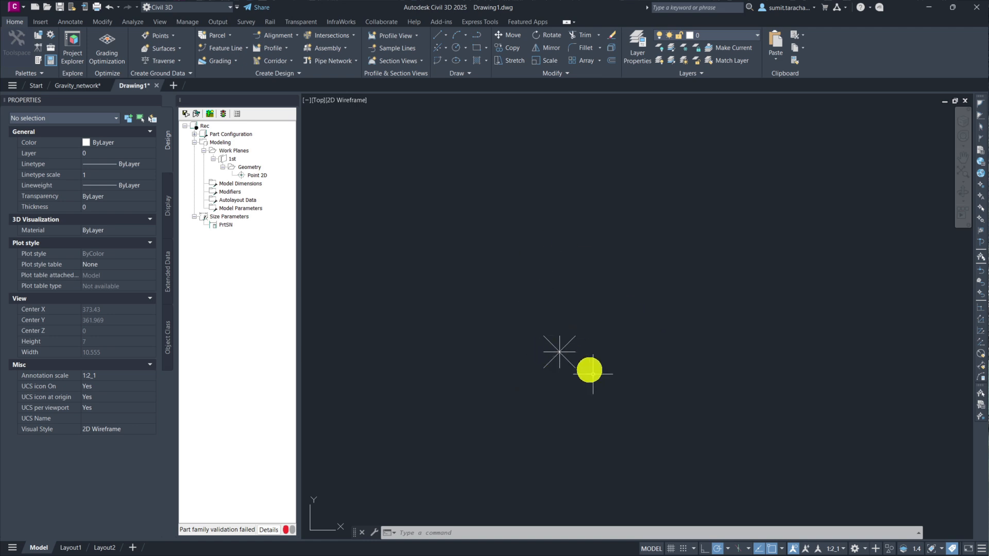
pyautogui.rightClick(257, 175)
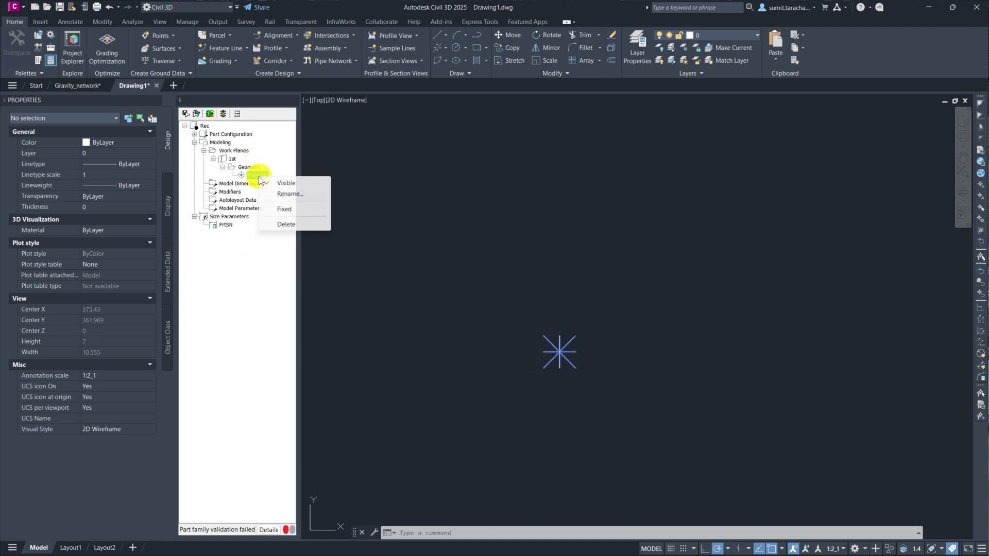
pyautogui.click(289, 194)
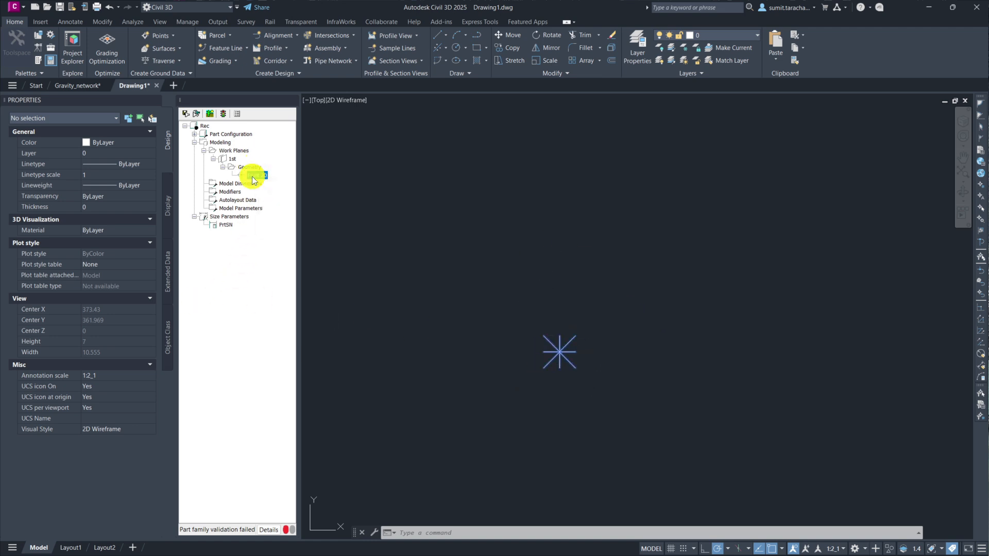
pyautogui.rightClick(252, 176)
pyautogui.click(241, 176)
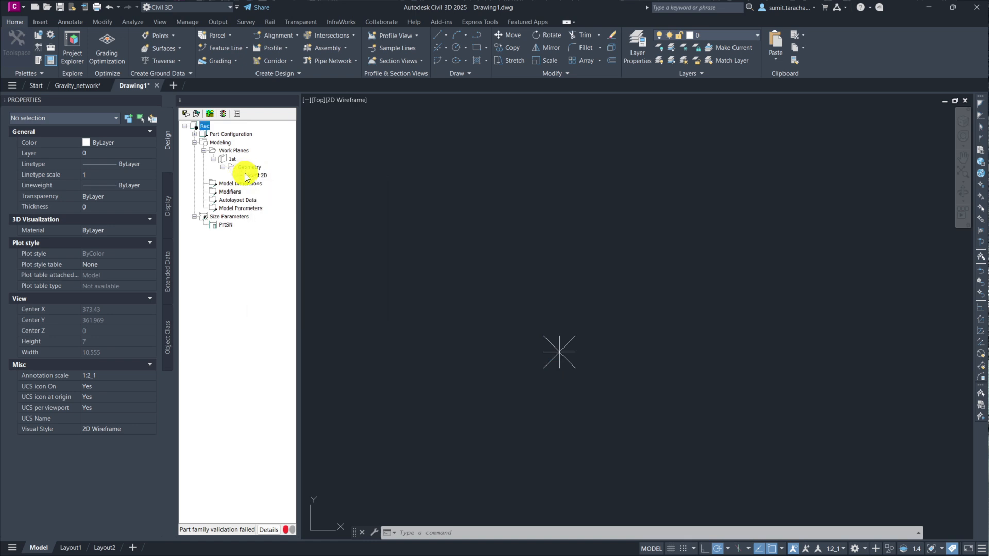
pyautogui.click(248, 176)
pyautogui.rightClick(249, 176)
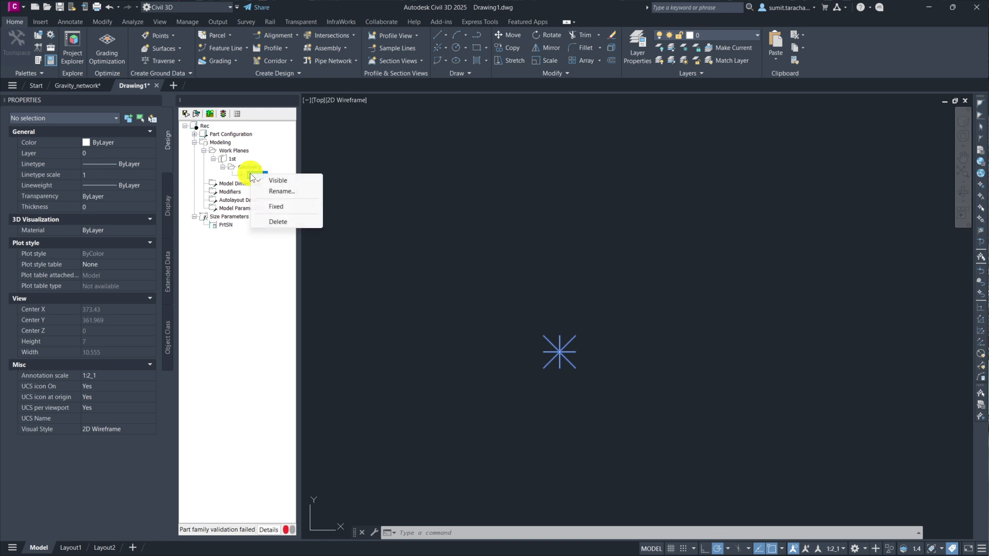
pyautogui.click(277, 207)
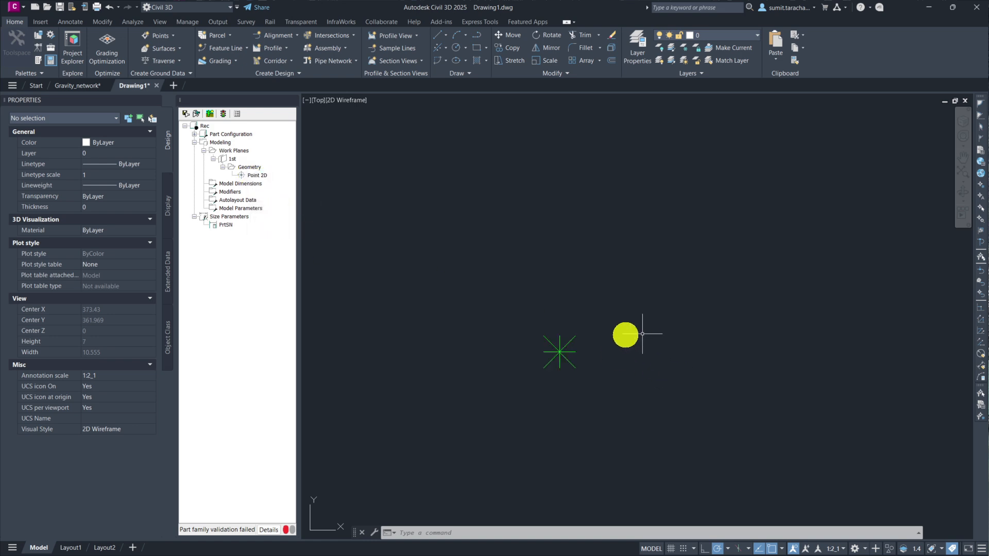
# Add two connected line geometries above the point on the 1st plane with Ortho on: one horizontal, one vertical descending from its right end
pyautogui.scroll(-3, 701, 353)
pyautogui.scroll(-4, 691, 359)
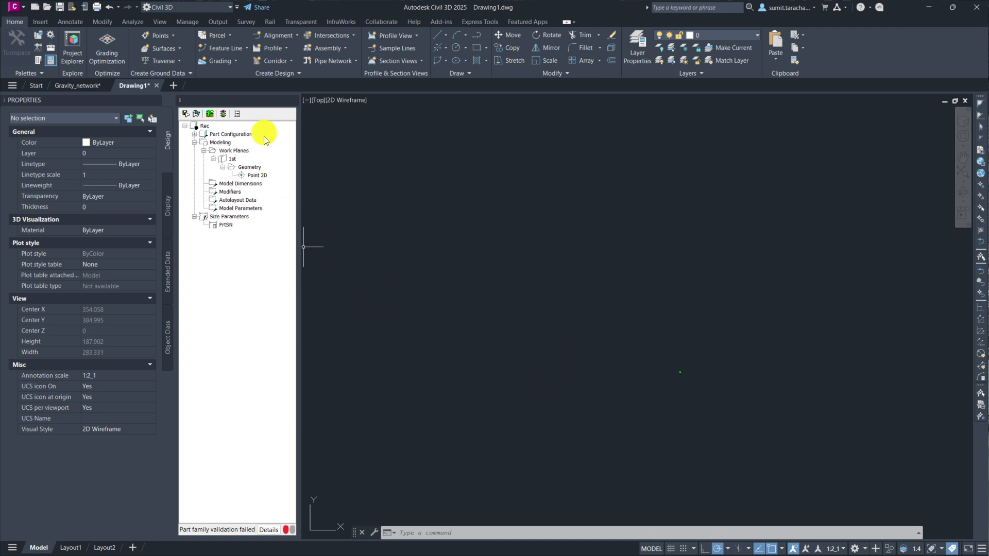
pyautogui.rightClick(232, 161)
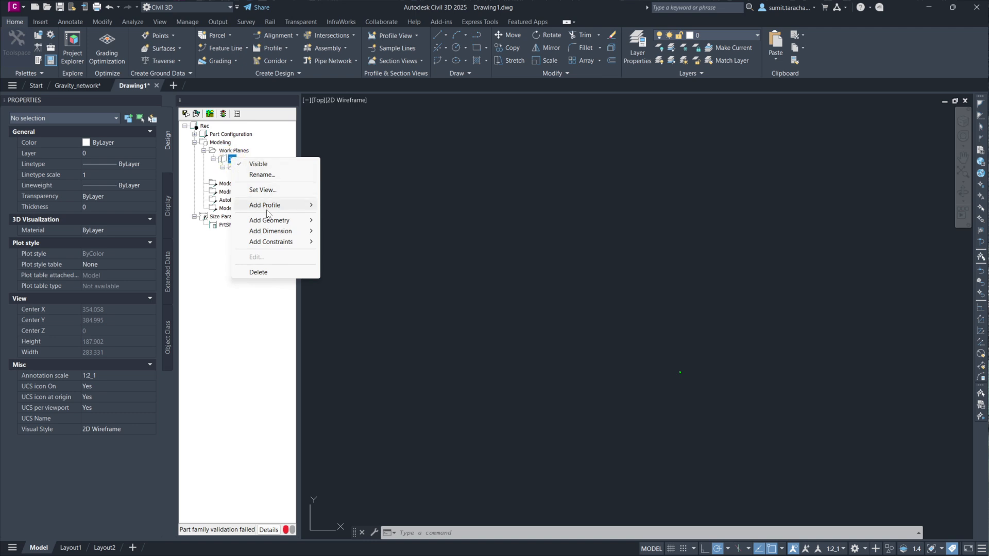
pyautogui.moveTo(272, 220)
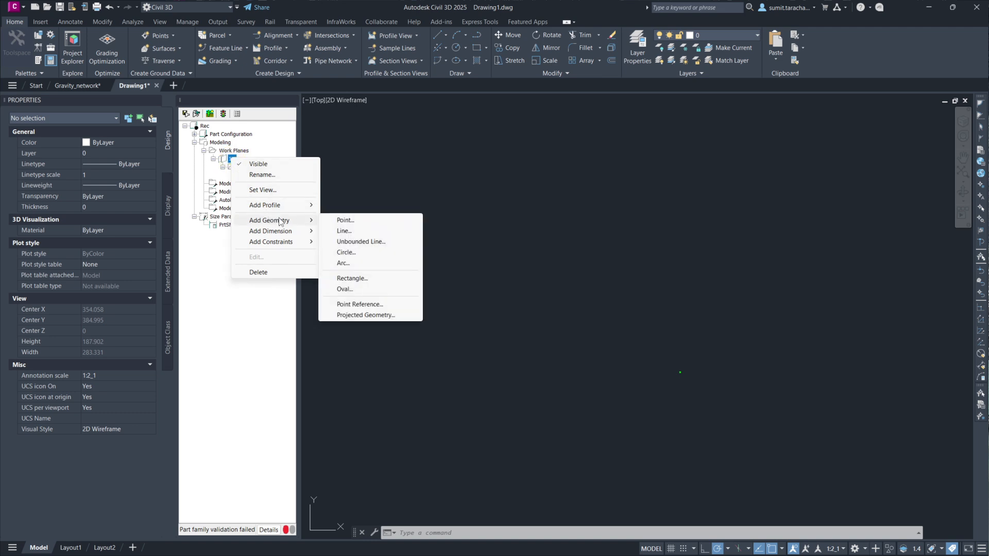
pyautogui.click(345, 234)
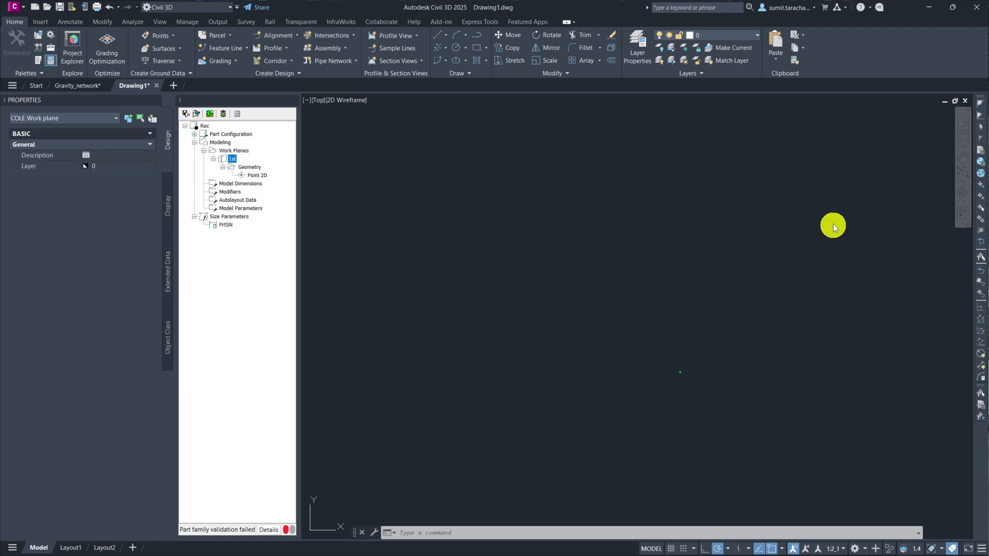
pyautogui.click(602, 176)
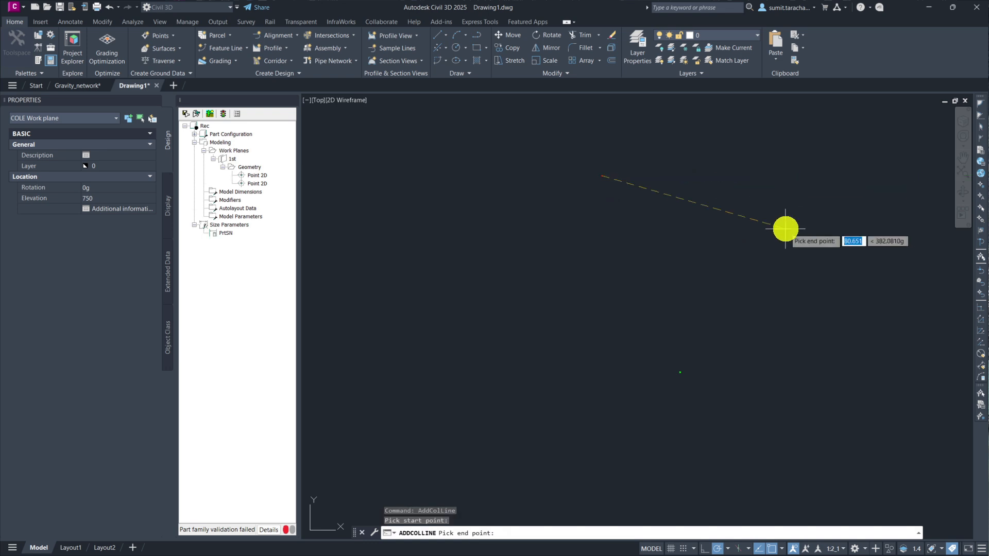
pyautogui.click(705, 548)
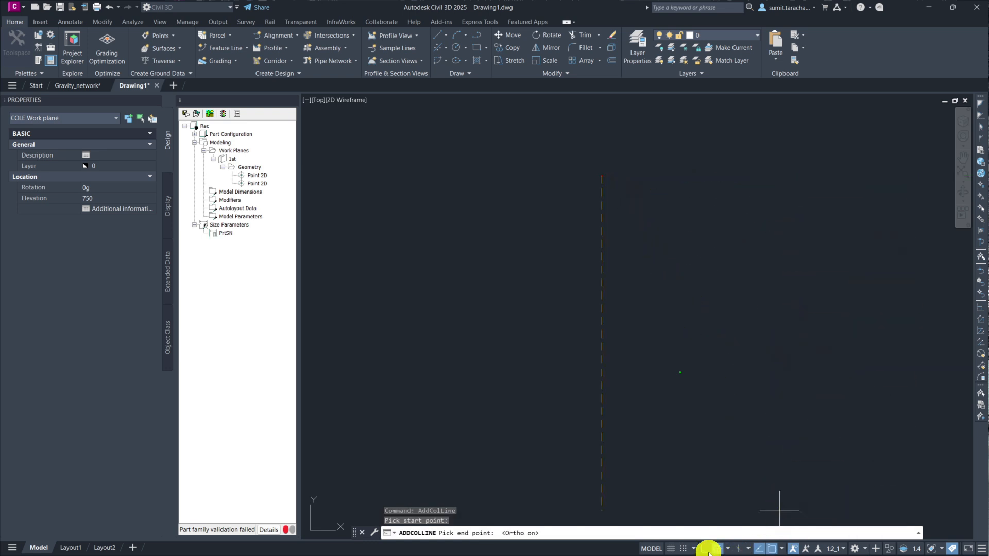
pyautogui.click(766, 180)
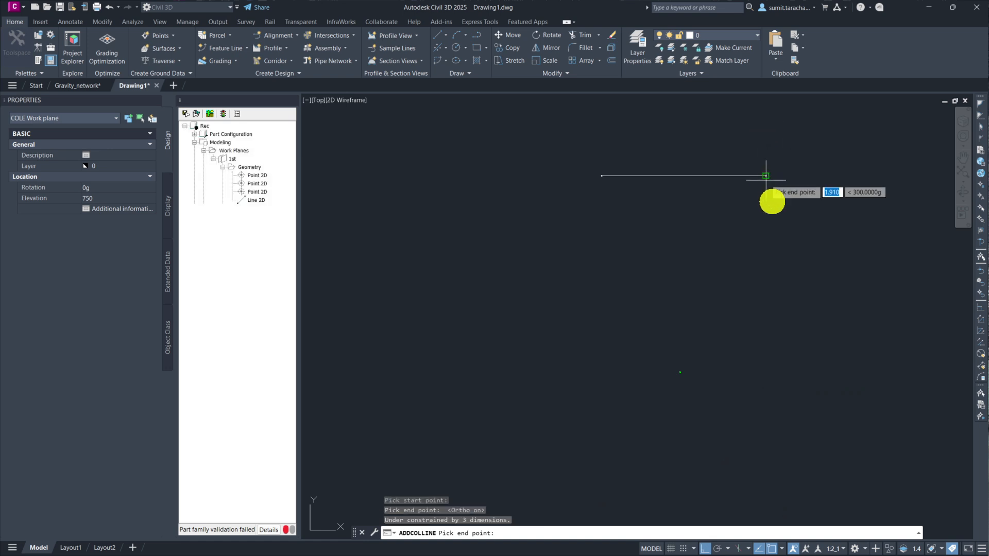
pyautogui.click(772, 265)
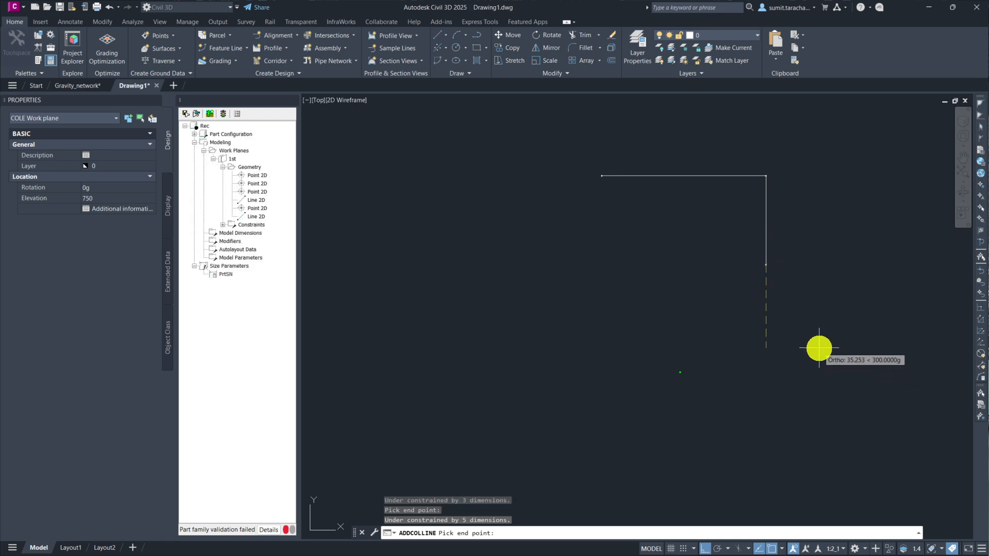
pyautogui.press('Escape')
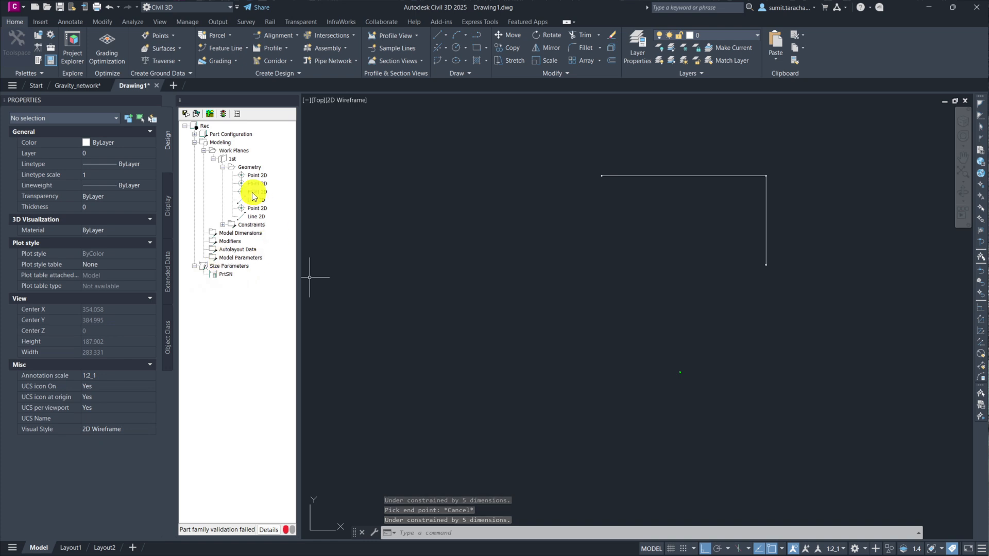
# Make the horizontal line and both of its endpoints Fixed
pyautogui.click(249, 176)
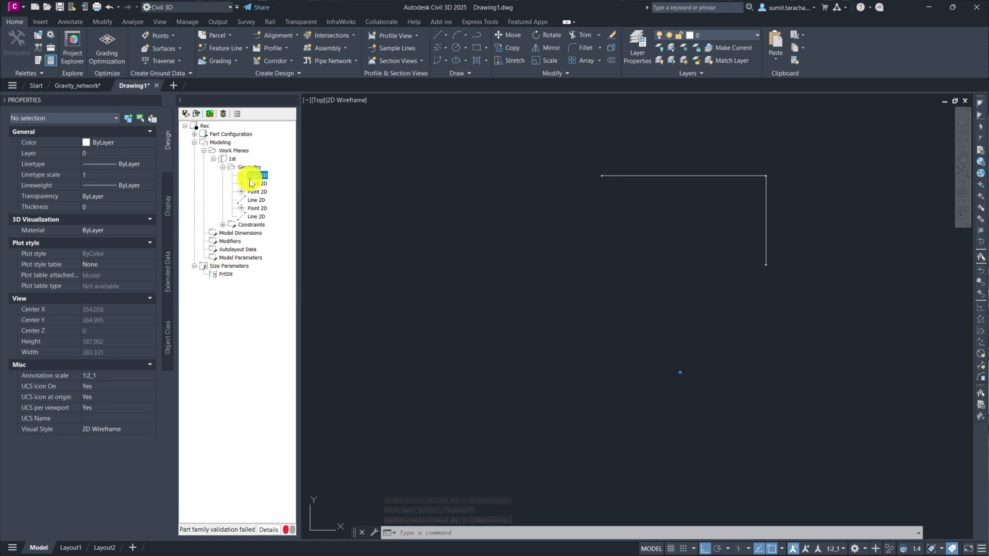
pyautogui.rightClick(252, 185)
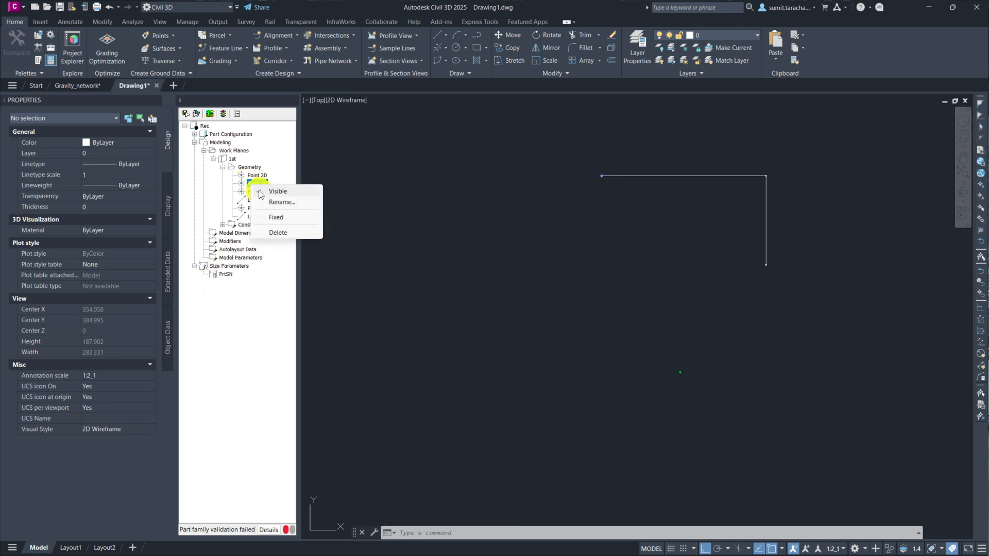
pyautogui.click(273, 218)
pyautogui.click(255, 191)
pyautogui.rightClick(255, 193)
pyautogui.click(277, 227)
pyautogui.rightClick(256, 200)
pyautogui.click(273, 232)
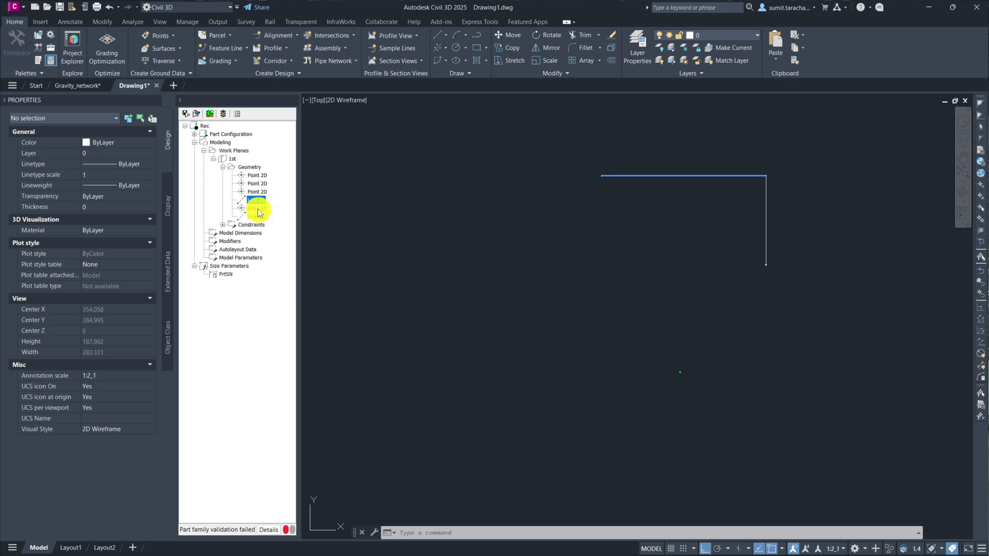
# Make the vertical line and its lower endpoint Fixed
pyautogui.rightClick(257, 209)
pyautogui.click(279, 240)
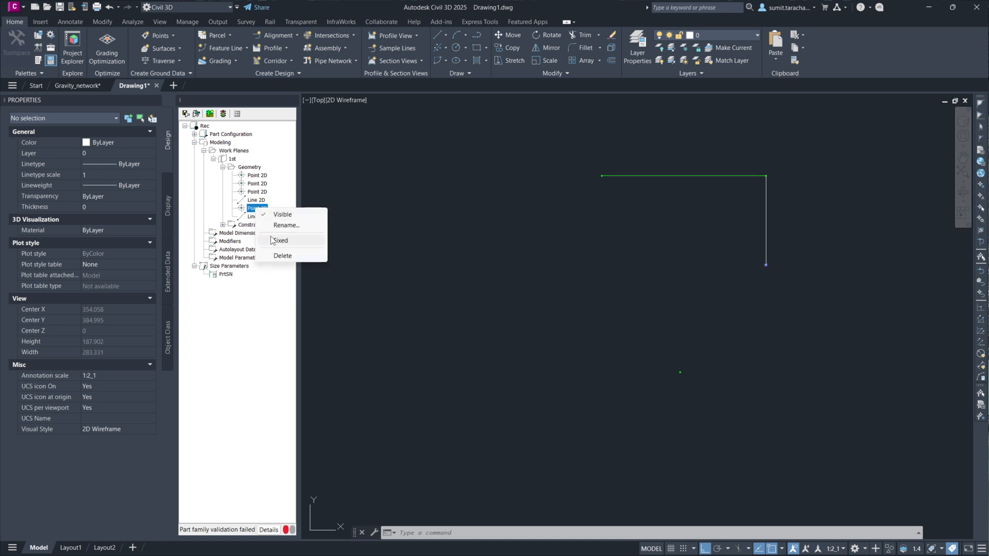
pyautogui.rightClick(257, 217)
pyautogui.click(280, 251)
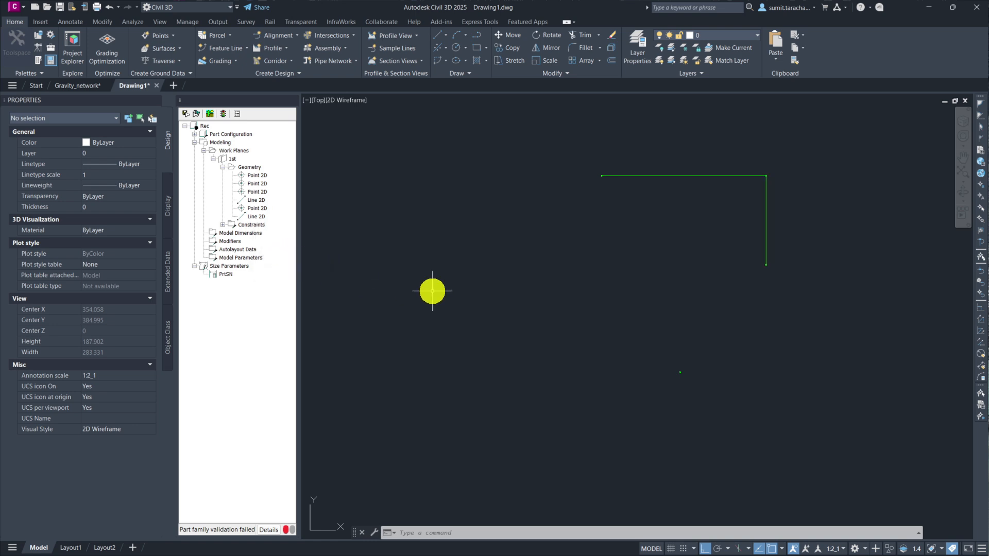
pyautogui.press('Escape')
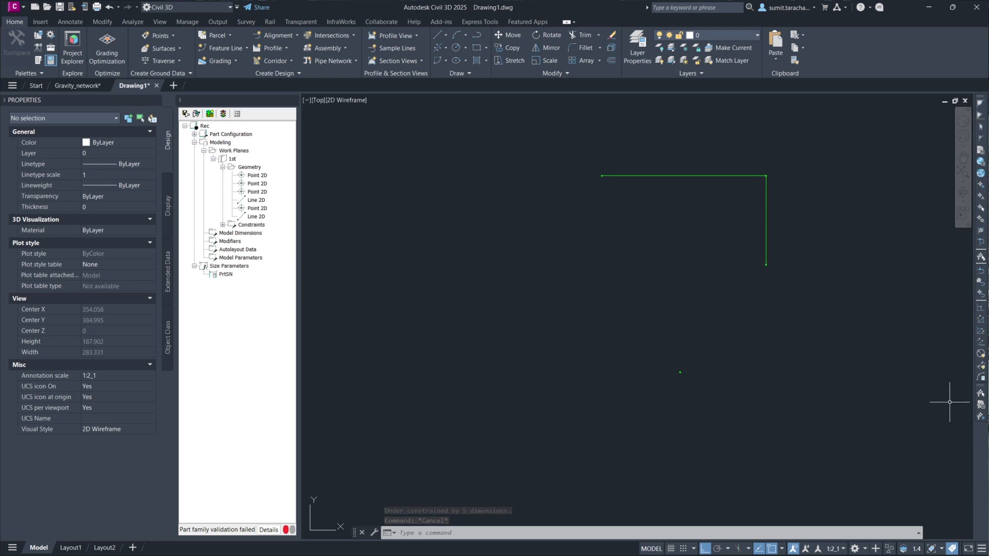
# Add a rectangular profile on the 1st work plane, drawn around the fixed point below the two lines
pyautogui.rightClick(227, 164)
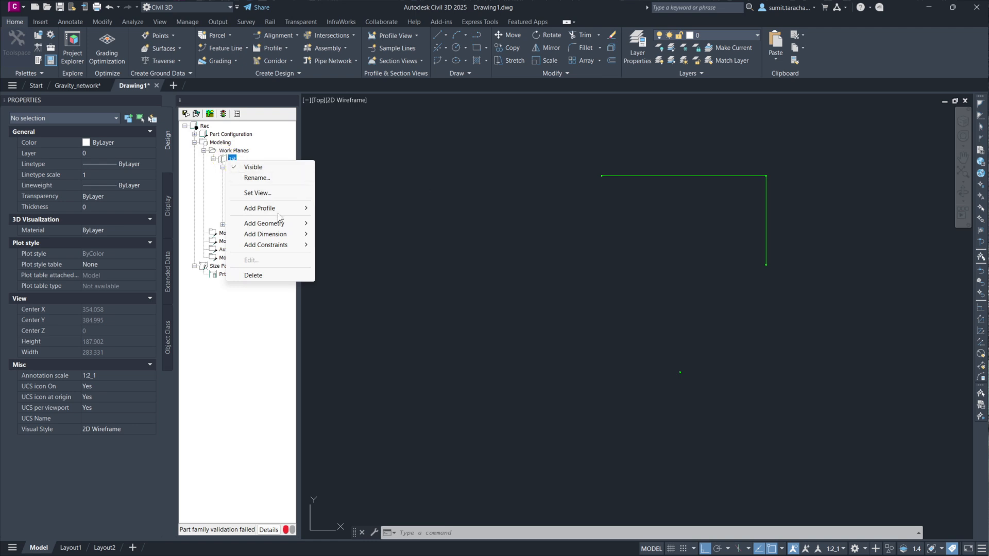
pyautogui.moveTo(281, 213)
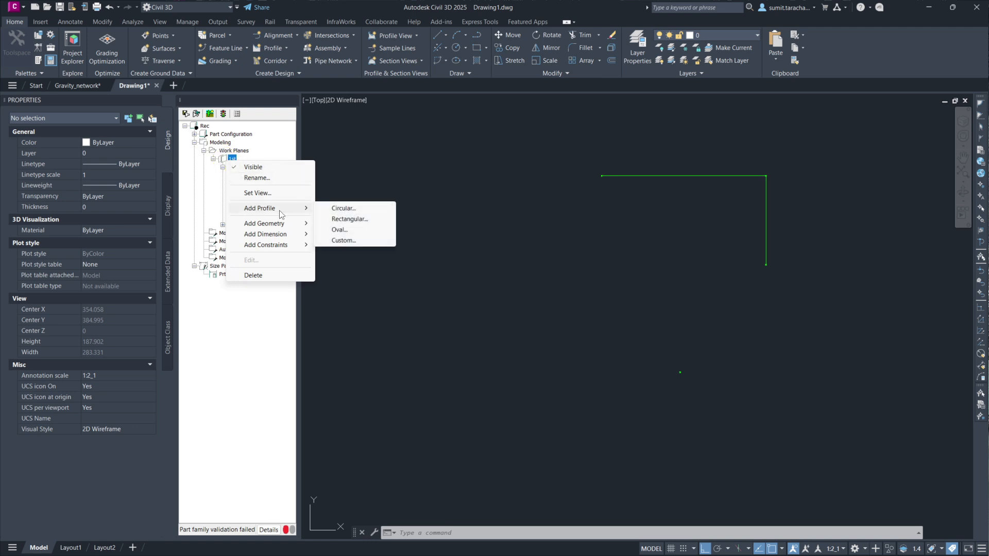
pyautogui.click(358, 220)
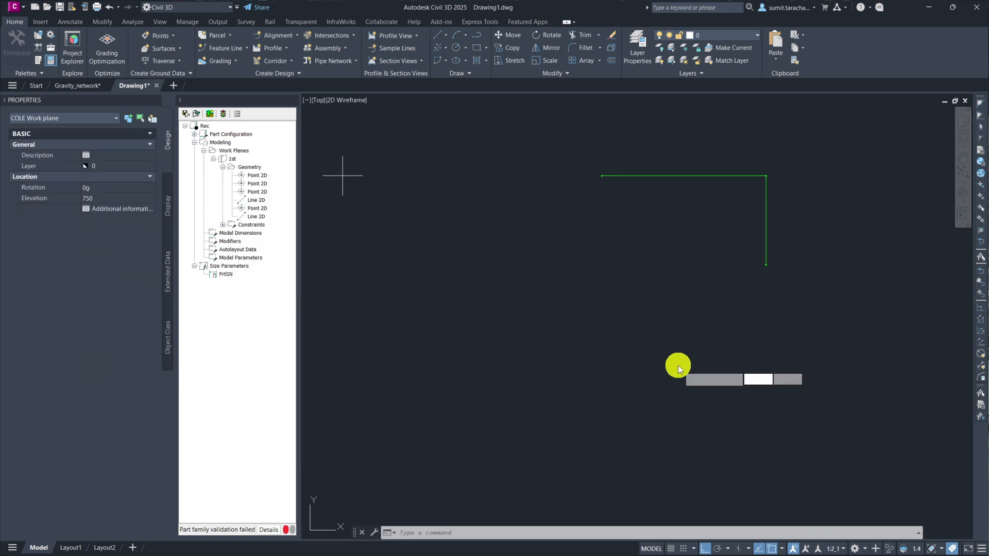
pyautogui.click(639, 335)
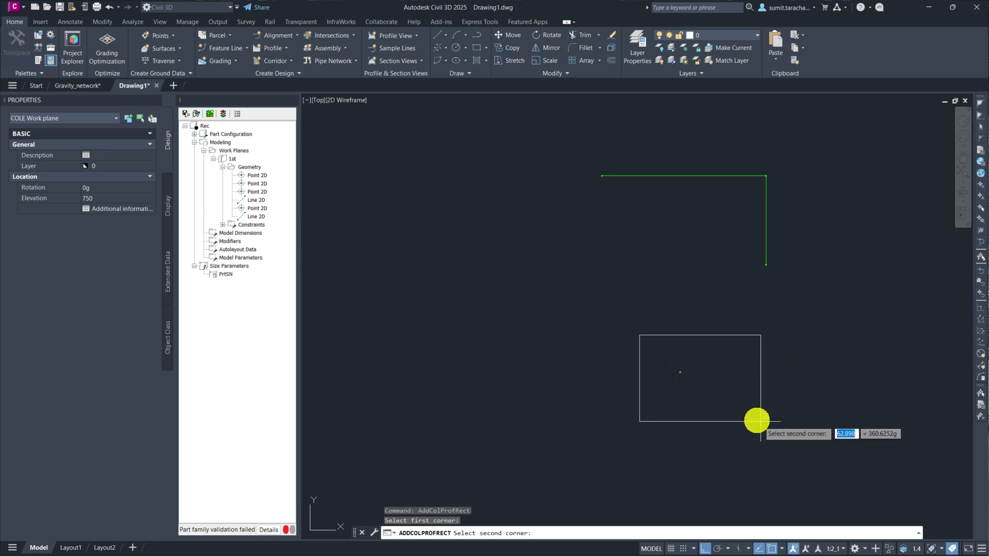
pyautogui.click(731, 414)
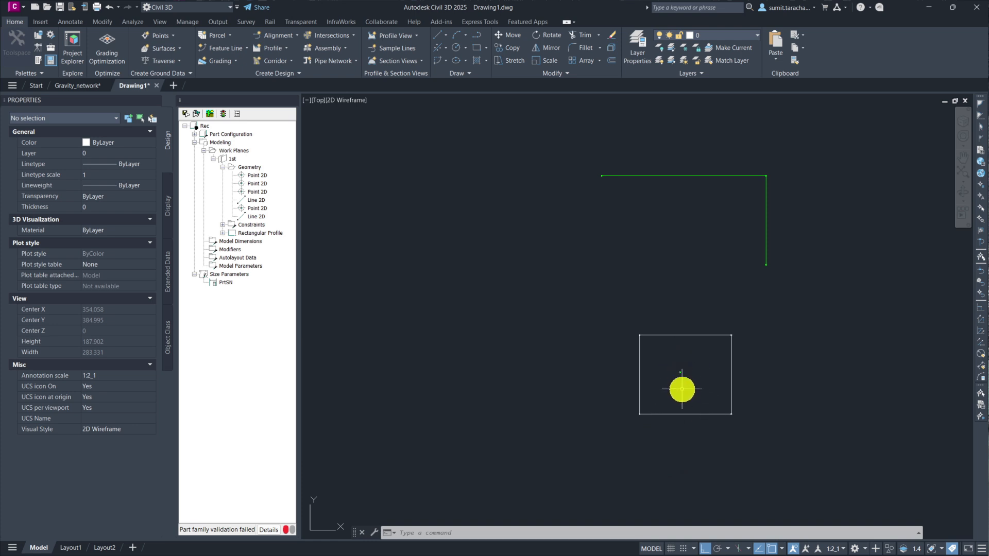
# Add a Midpoint constraint on the 1st plane centring the fixed point between the rectangle's top and bottom edges
pyautogui.click(240, 226)
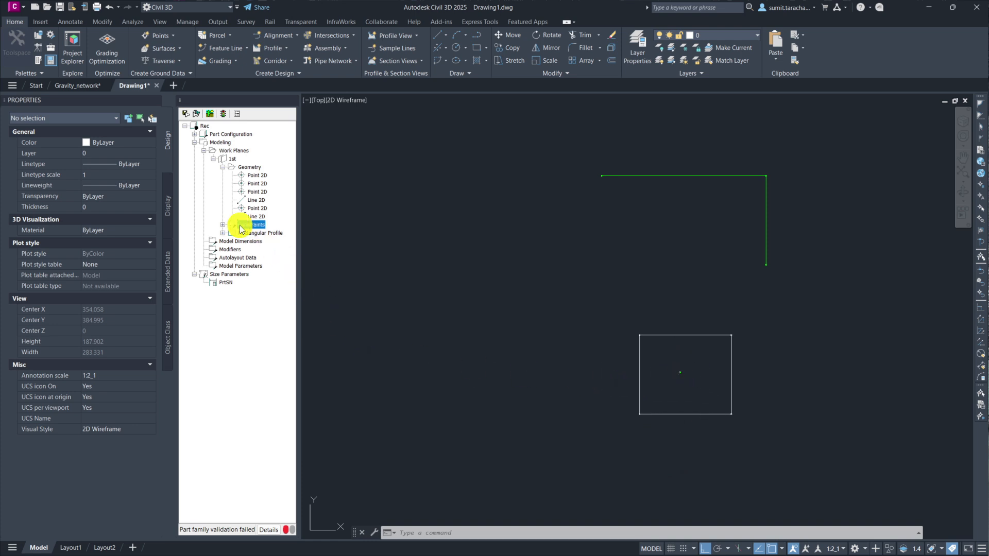
pyautogui.click(223, 225)
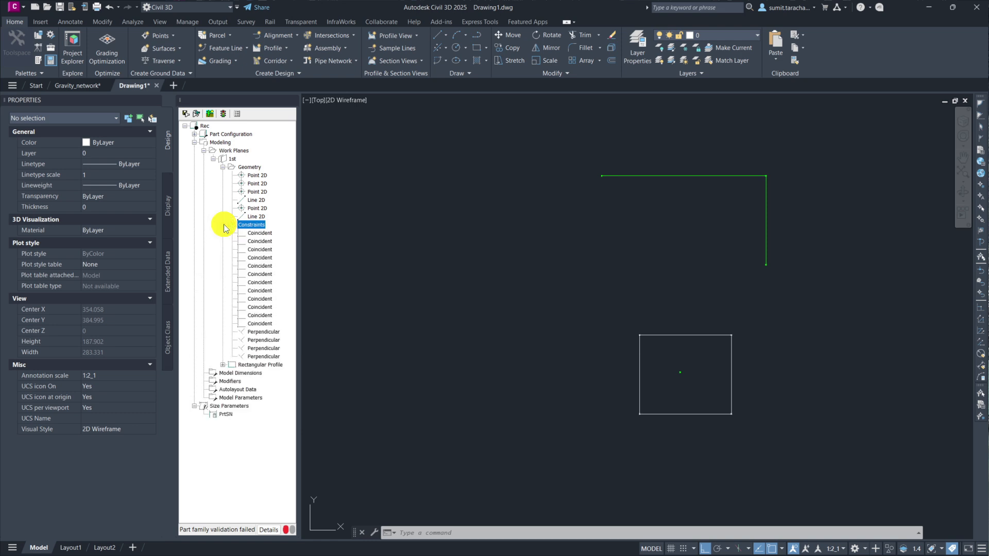
pyautogui.click(223, 225)
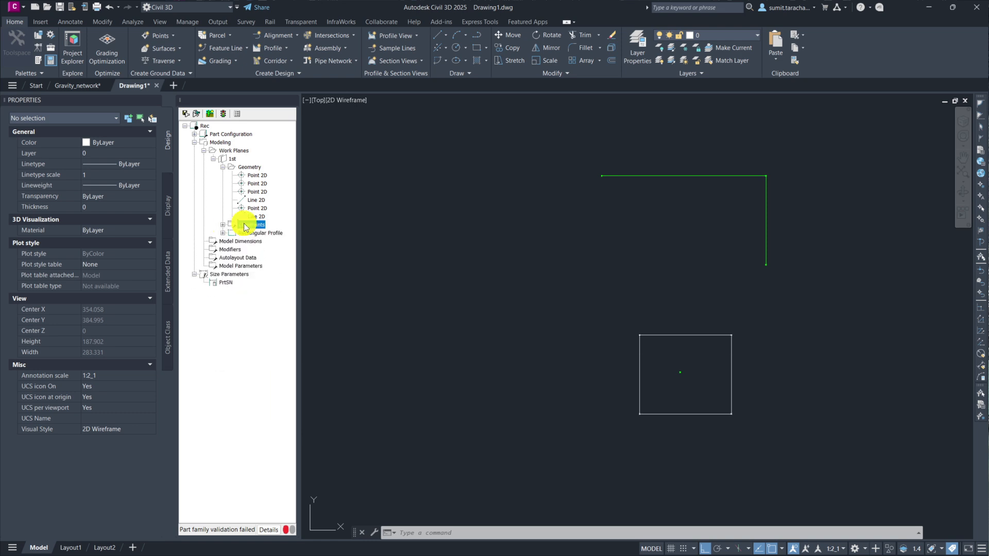
pyautogui.click(232, 161)
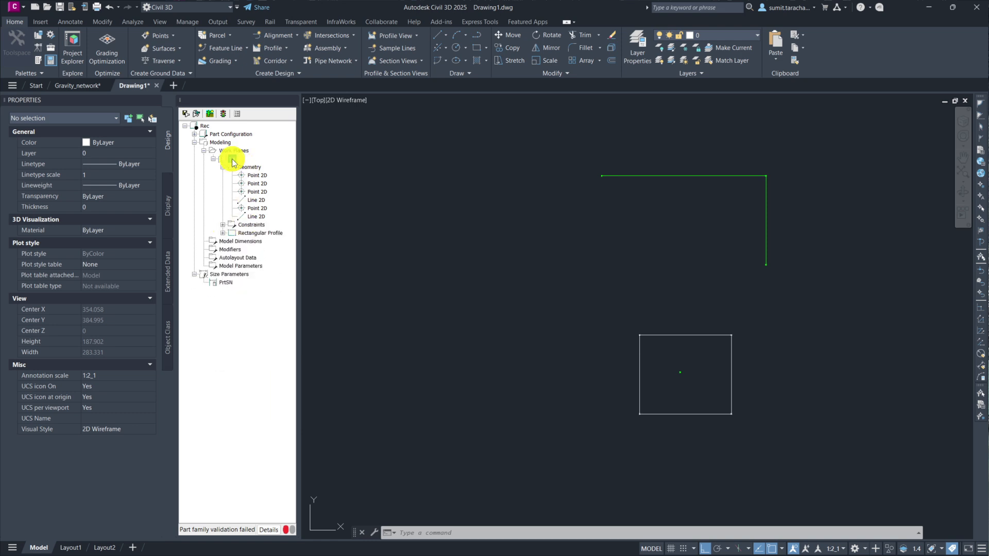
pyautogui.rightClick(232, 162)
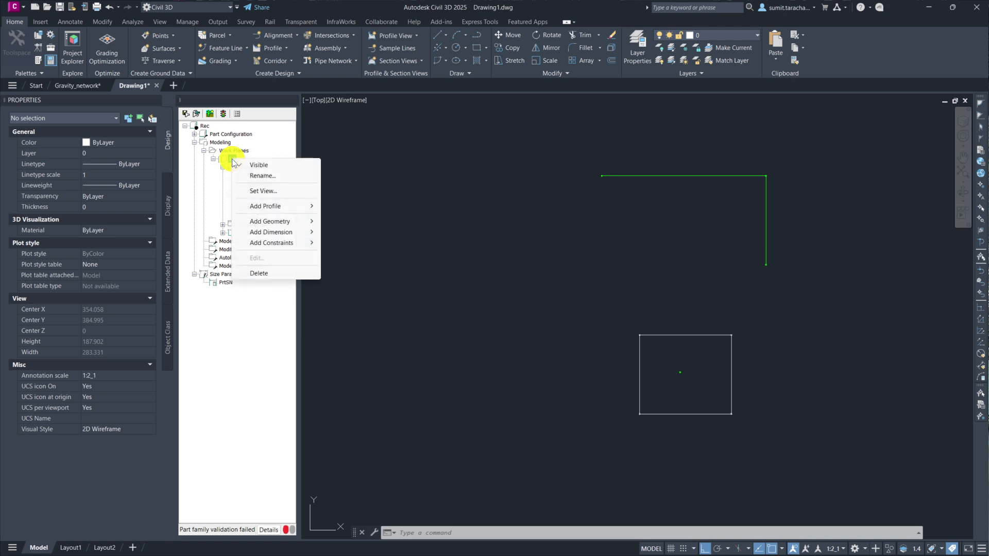
pyautogui.moveTo(294, 250)
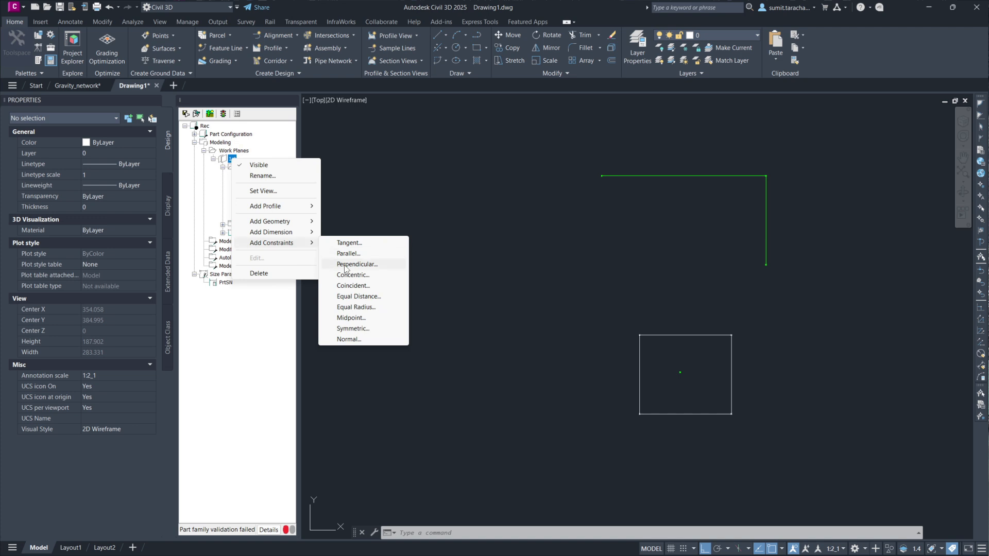
pyautogui.click(352, 318)
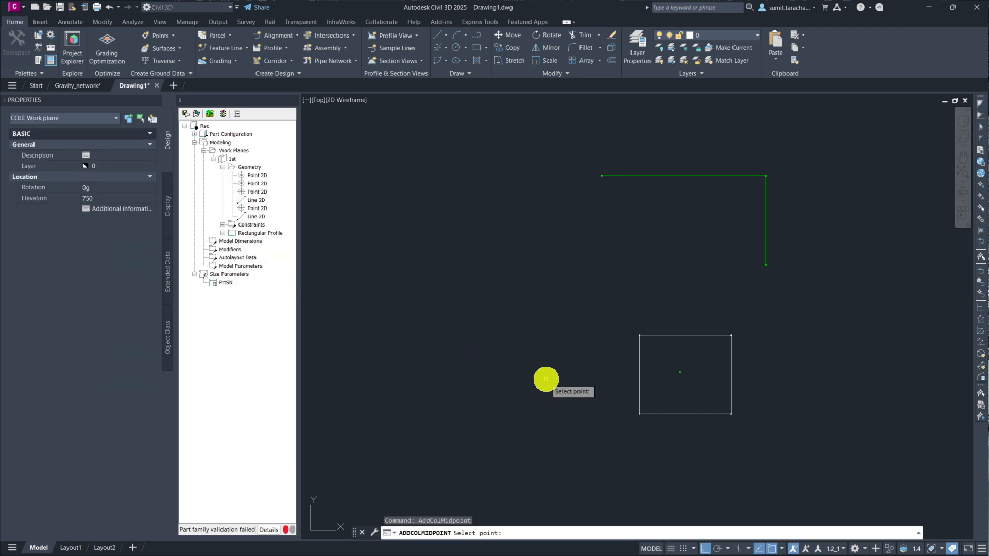
pyautogui.scroll(4, 693, 380)
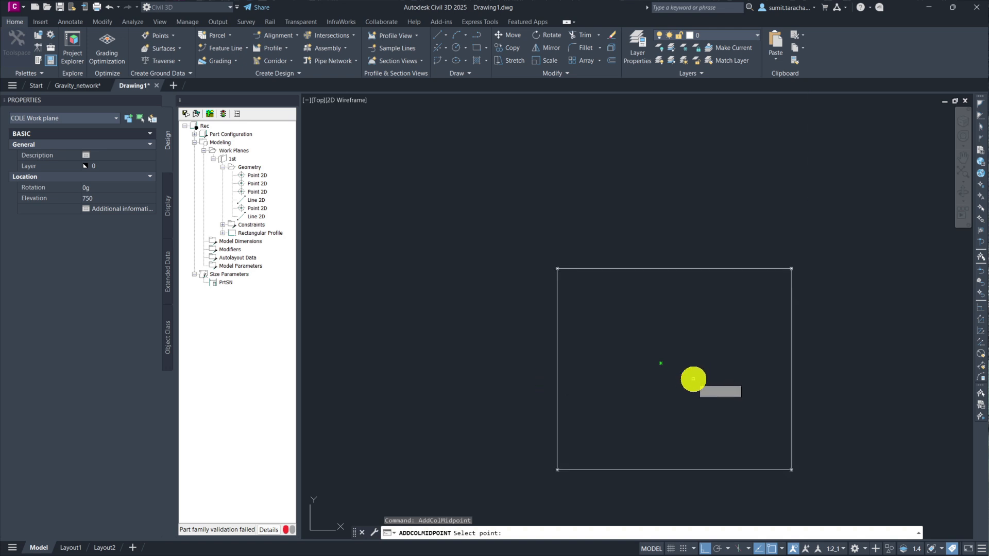
pyautogui.click(661, 363)
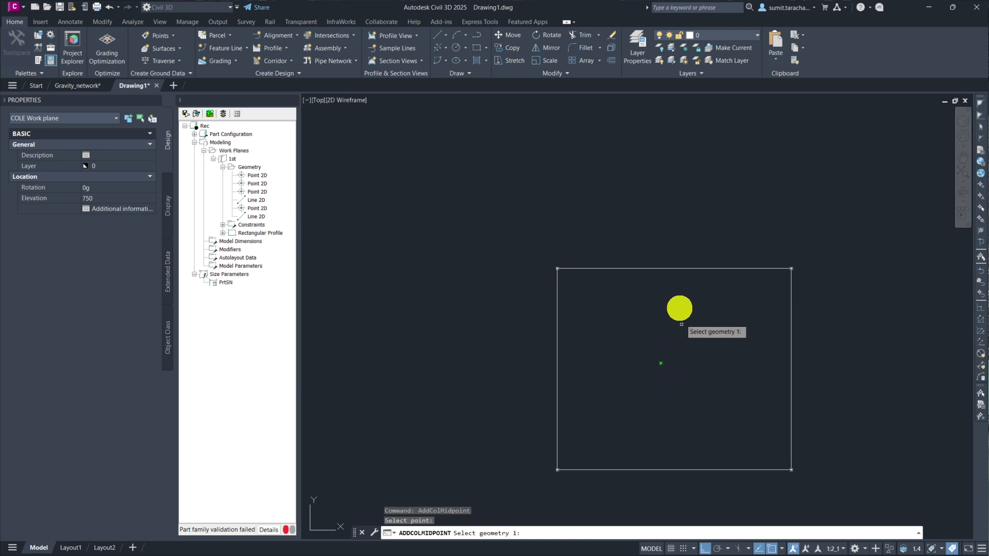
pyautogui.click(672, 268)
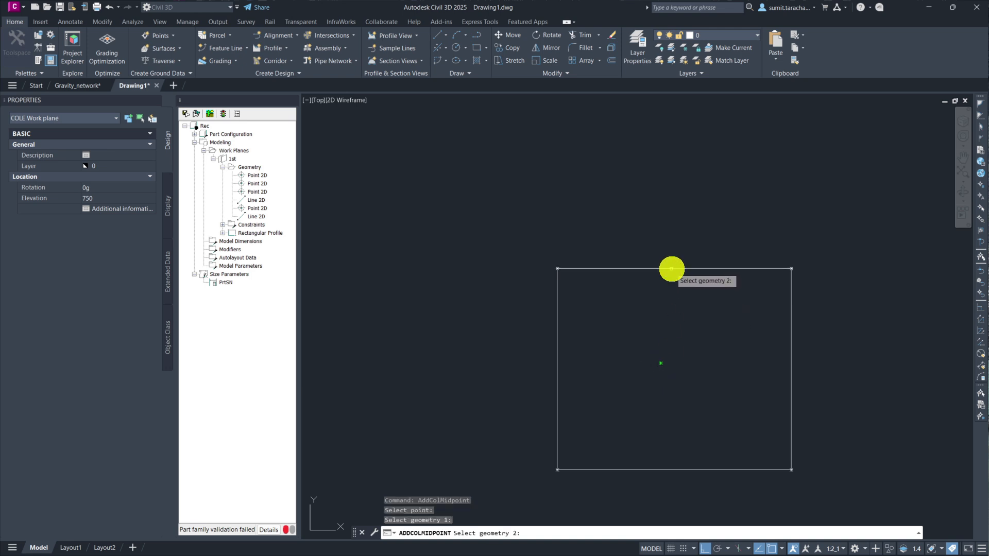
pyautogui.click(661, 470)
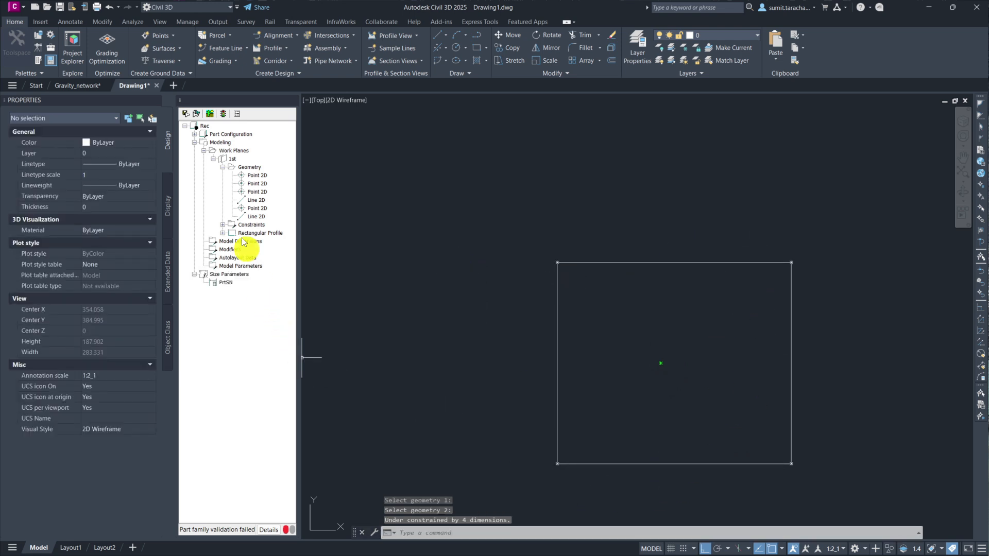
# Add a Midpoint constraint centring the fixed point between the rectangle's left and right edges
pyautogui.rightClick(225, 159)
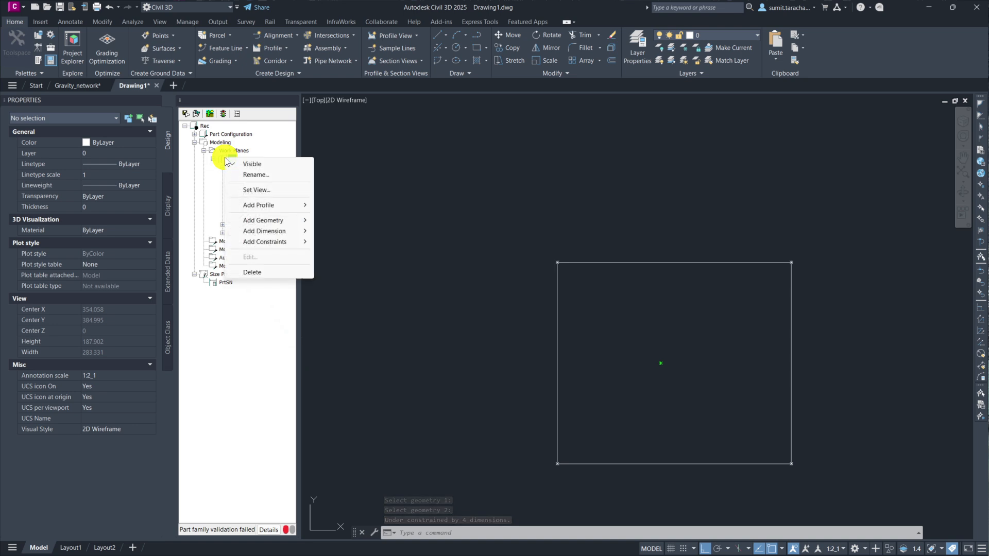
pyautogui.moveTo(285, 241)
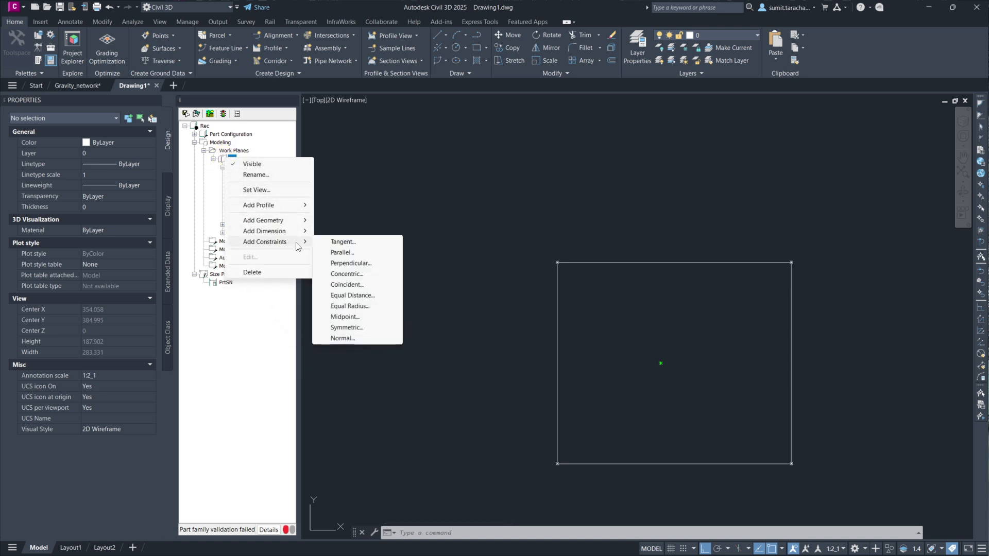
pyautogui.click(371, 317)
pyautogui.click(656, 360)
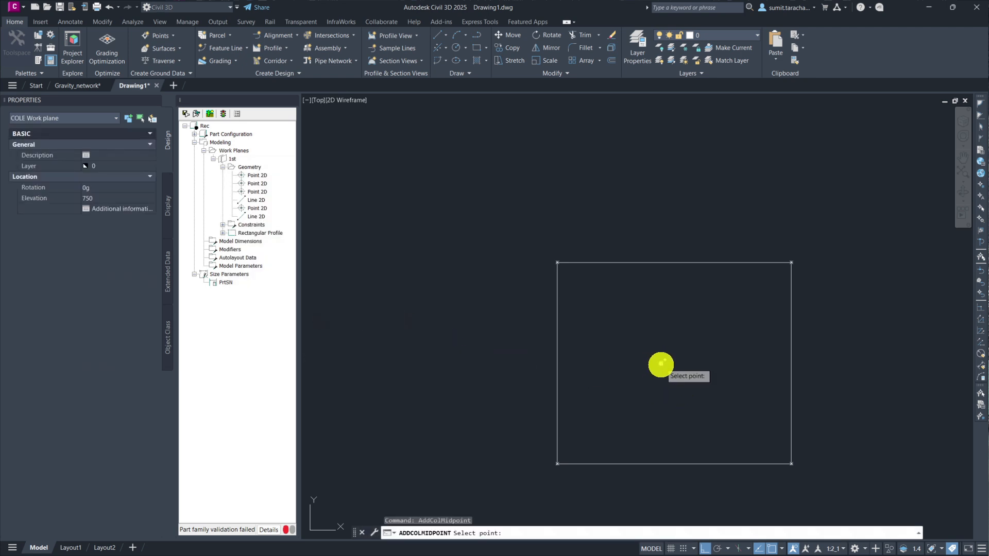
pyautogui.click(659, 364)
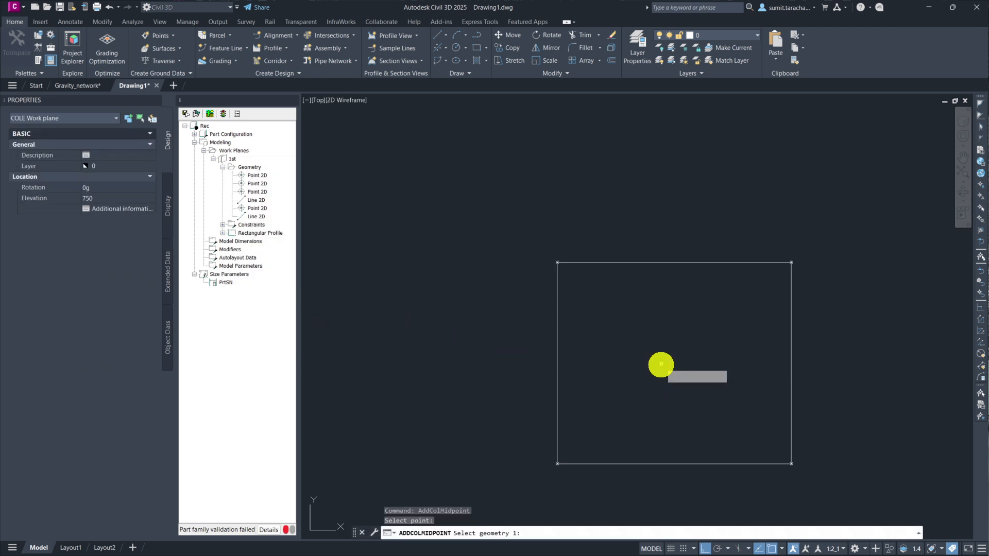
pyautogui.click(557, 353)
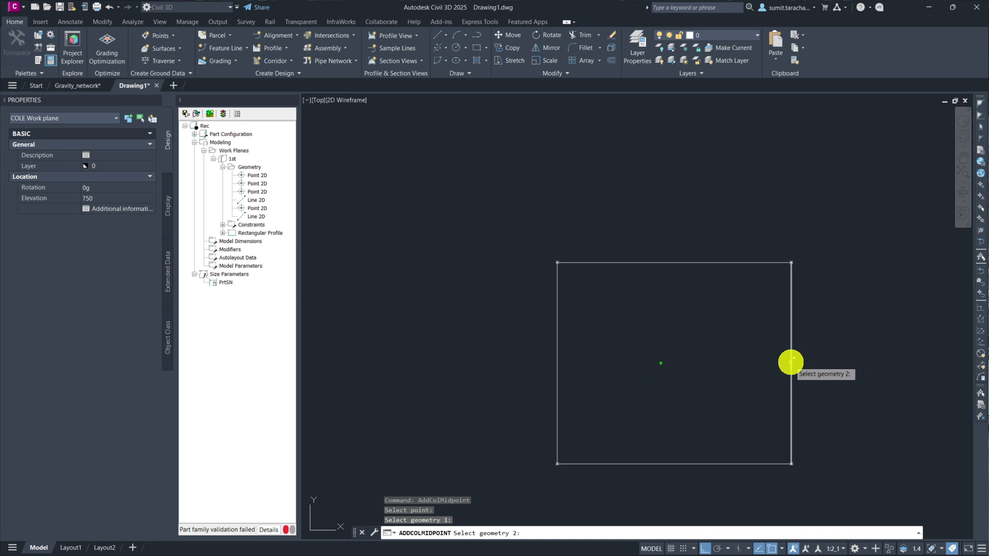
pyautogui.click(791, 362)
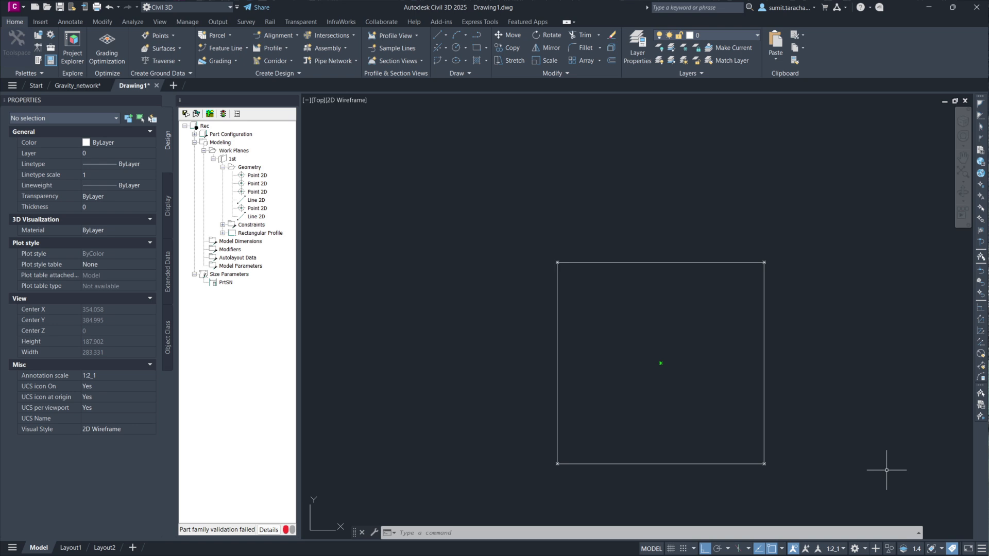
# Add a horizontal distance dimension of 50 between the rectangle's left and right edges, placed below the profile
pyautogui.rightClick(231, 158)
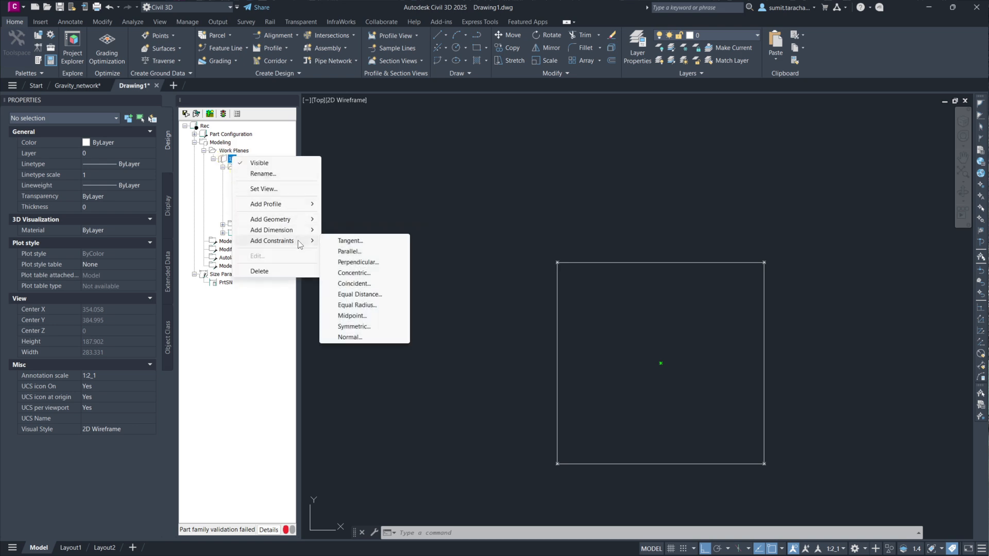
pyautogui.moveTo(303, 234)
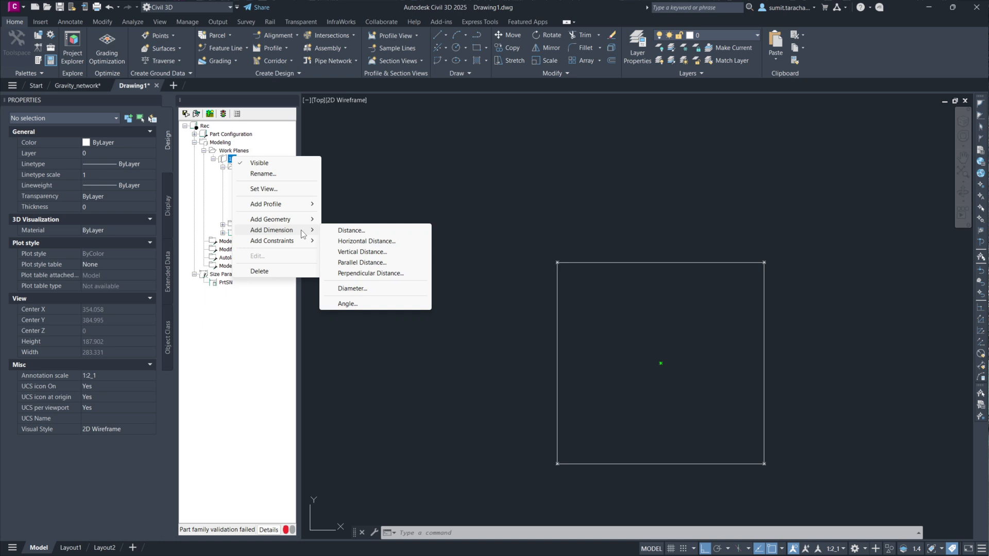
pyautogui.click(380, 233)
pyautogui.click(393, 241)
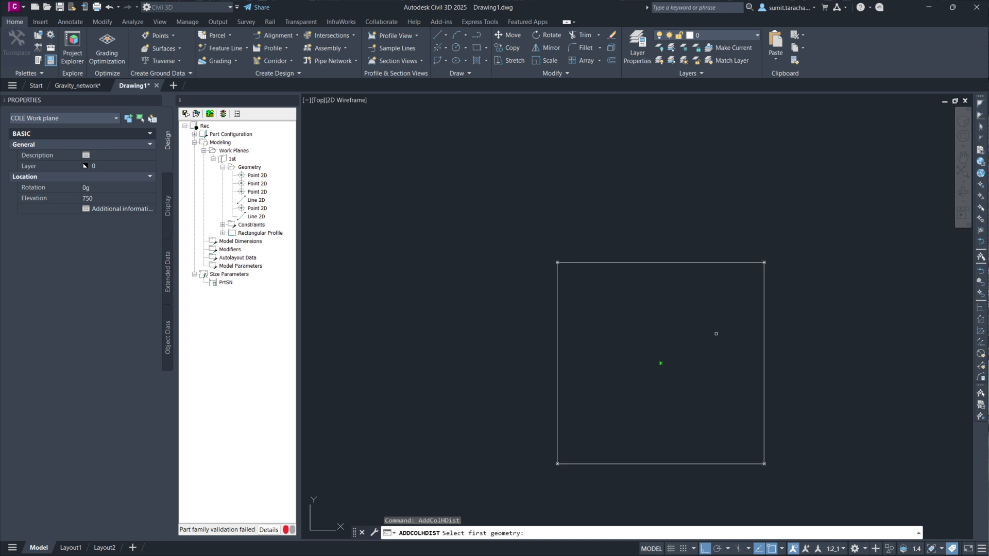
pyautogui.click(556, 427)
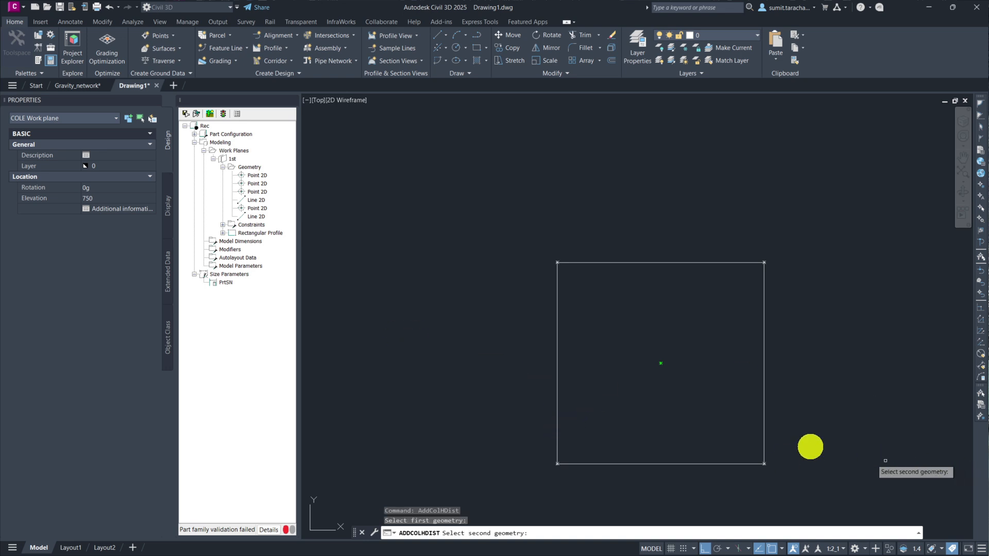
pyautogui.click(764, 422)
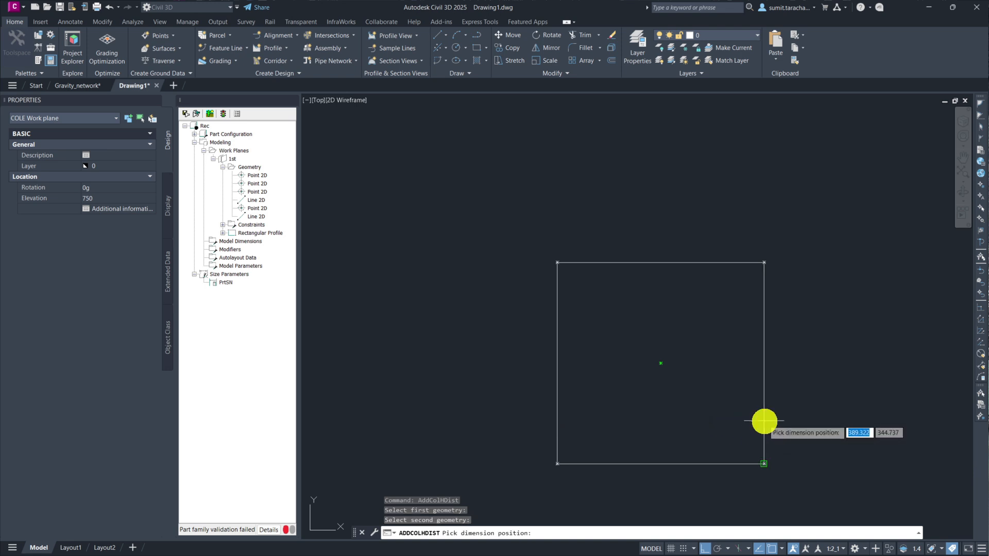
pyautogui.moveTo(660, 452); pyautogui.dragTo(660, 315, button='middle')
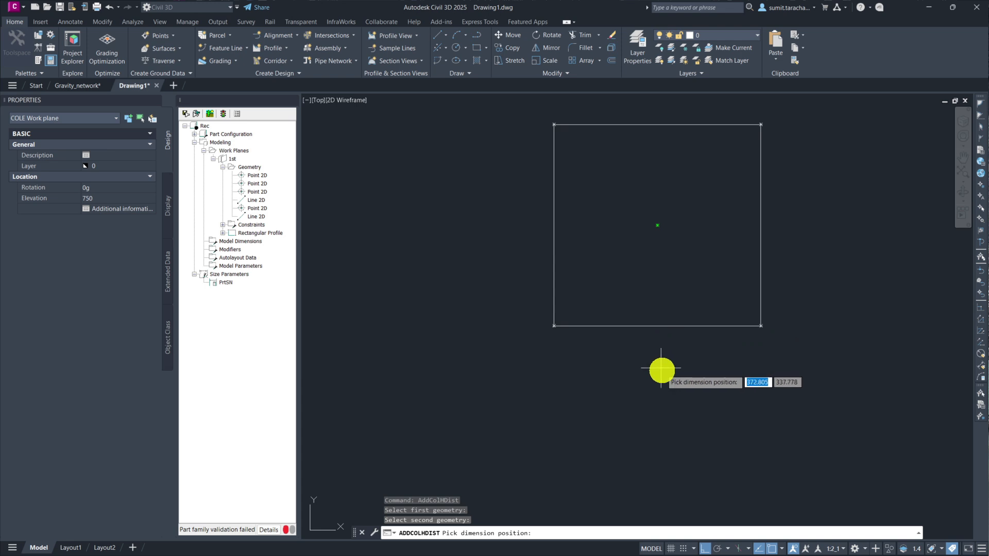
pyautogui.click(662, 370)
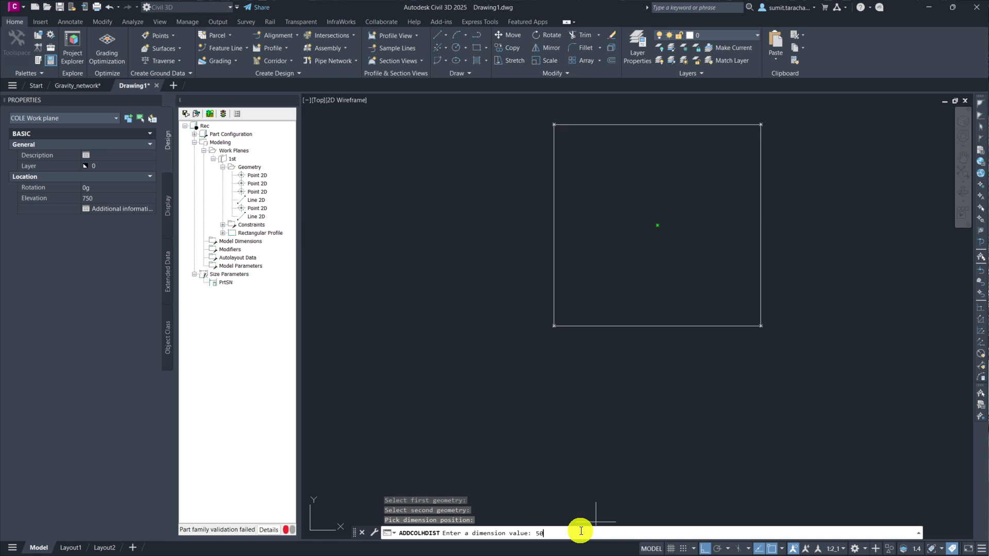
pyautogui.press('Return')
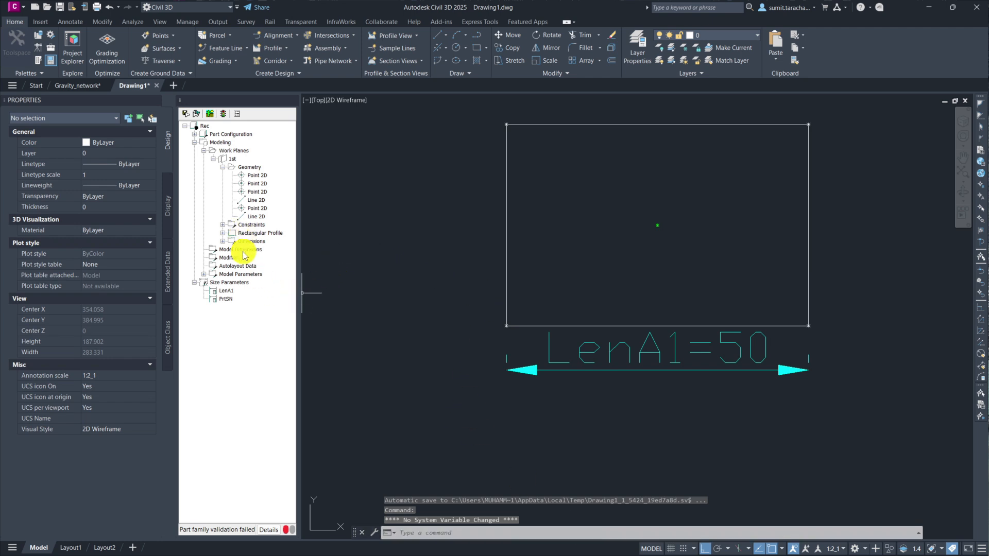
# Add a distance dimension on the 1st work plane between the rectangle's top and bottom edges, placed to the right of the profile
pyautogui.click(229, 160)
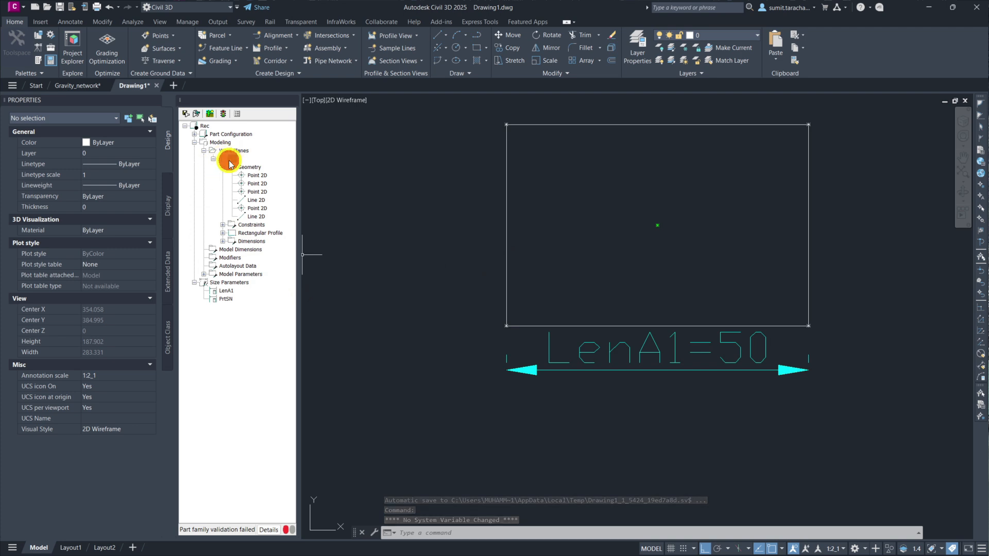
pyautogui.rightClick(230, 162)
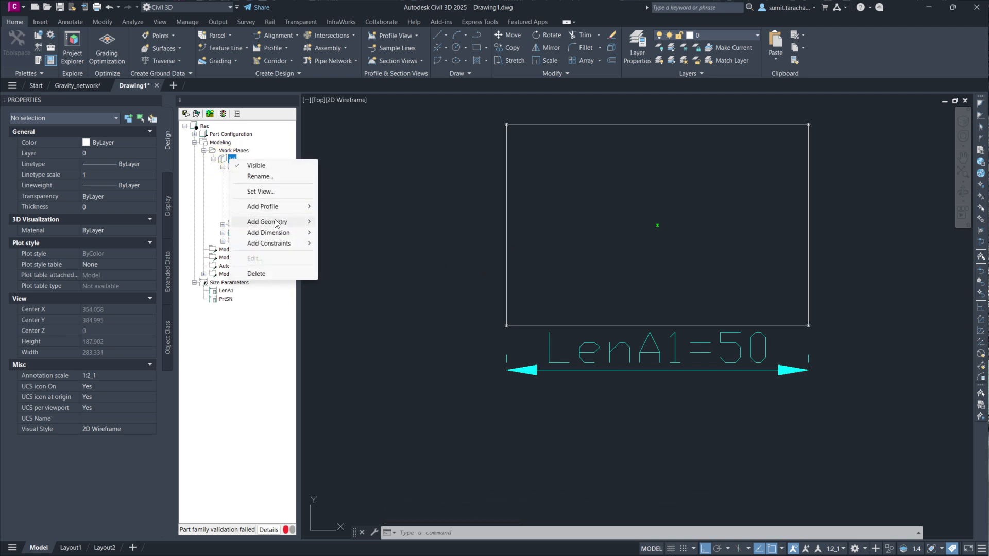
pyautogui.moveTo(287, 236)
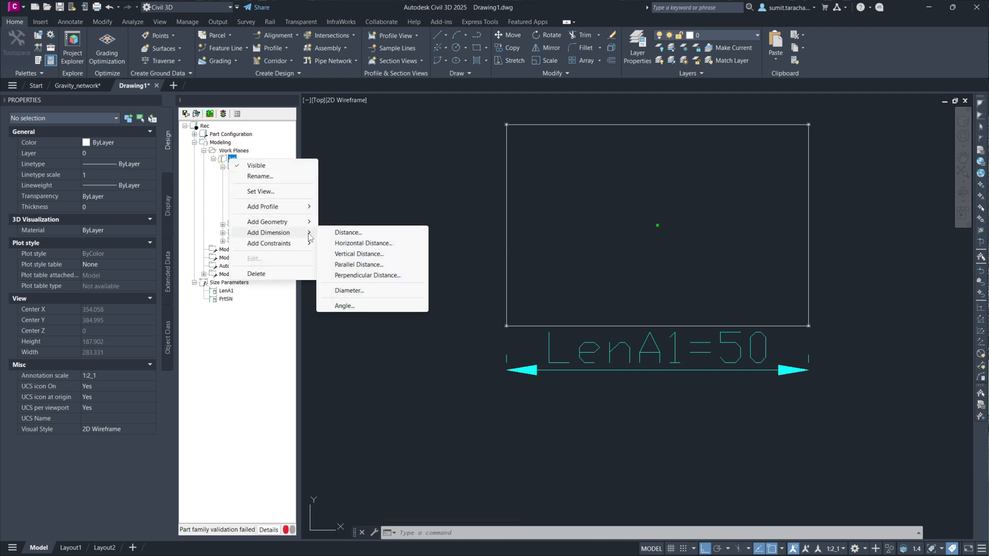
pyautogui.click(349, 233)
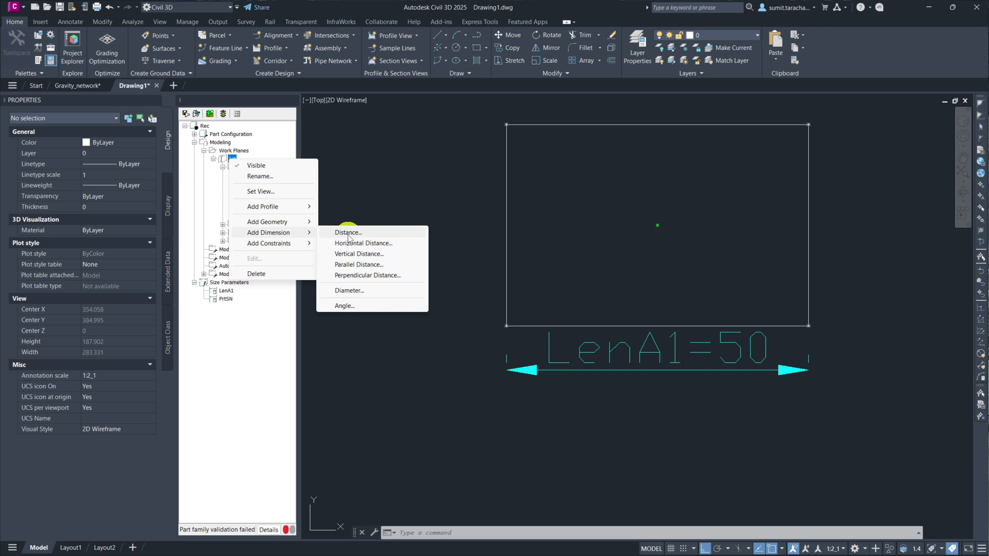
pyautogui.click(785, 125)
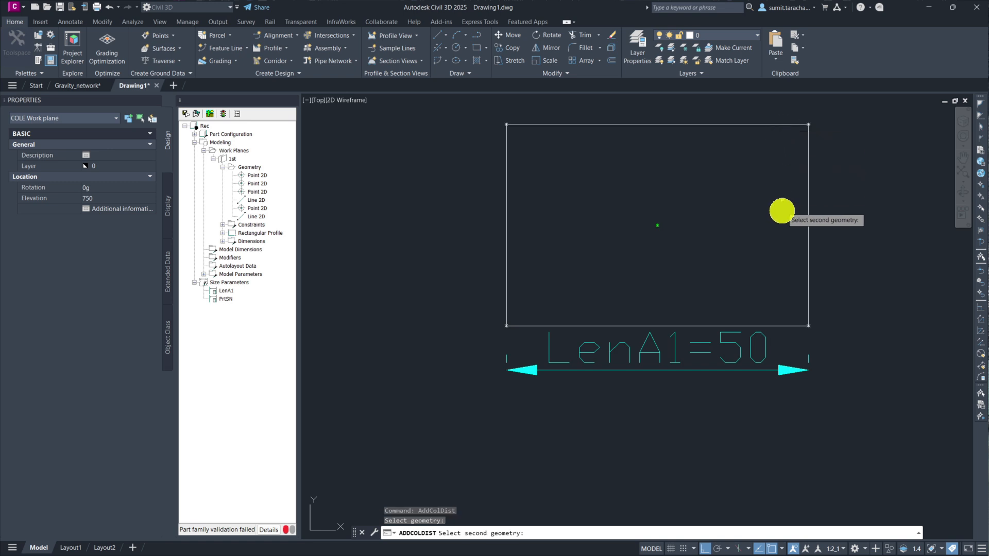
pyautogui.click(766, 326)
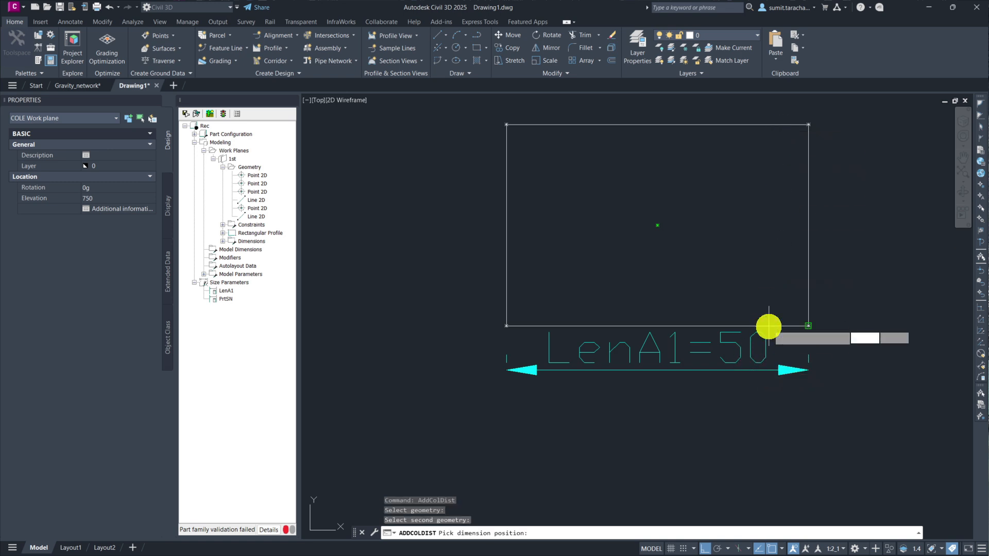
pyautogui.click(903, 240)
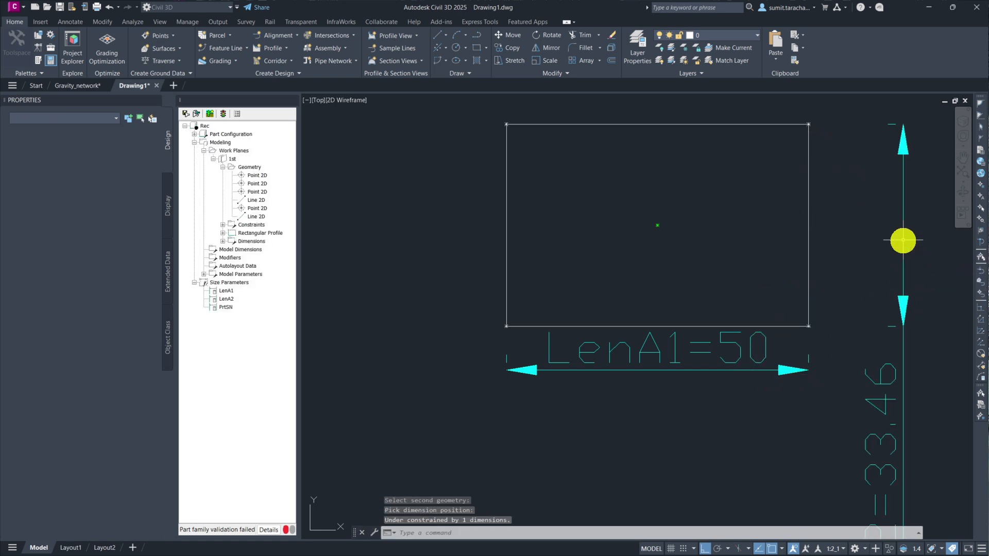
pyautogui.scroll(-4, 701, 264)
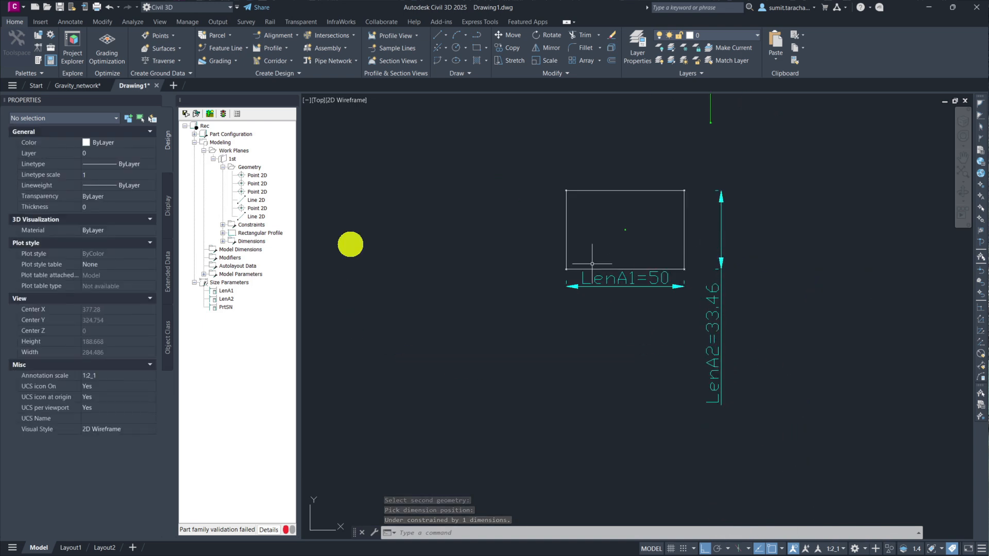
# Set the LenA2 dimension, the rectangle's top-to-bottom distance, to 35
pyautogui.click(226, 242)
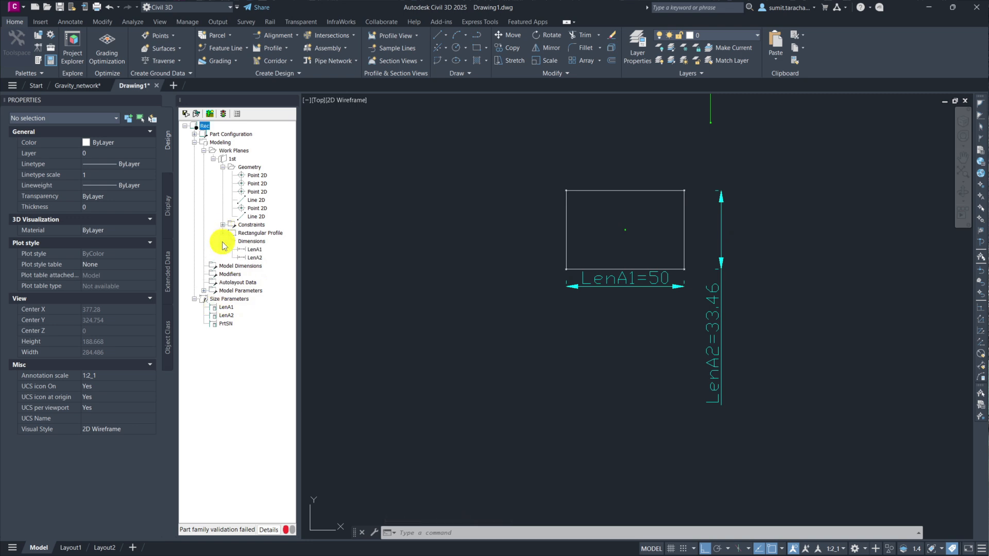
pyautogui.click(255, 249)
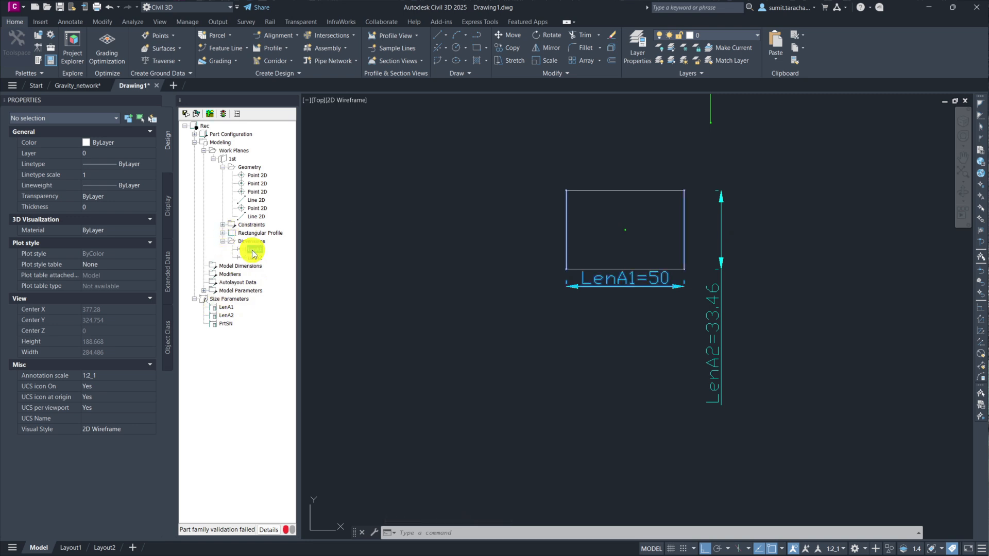
pyautogui.click(254, 259)
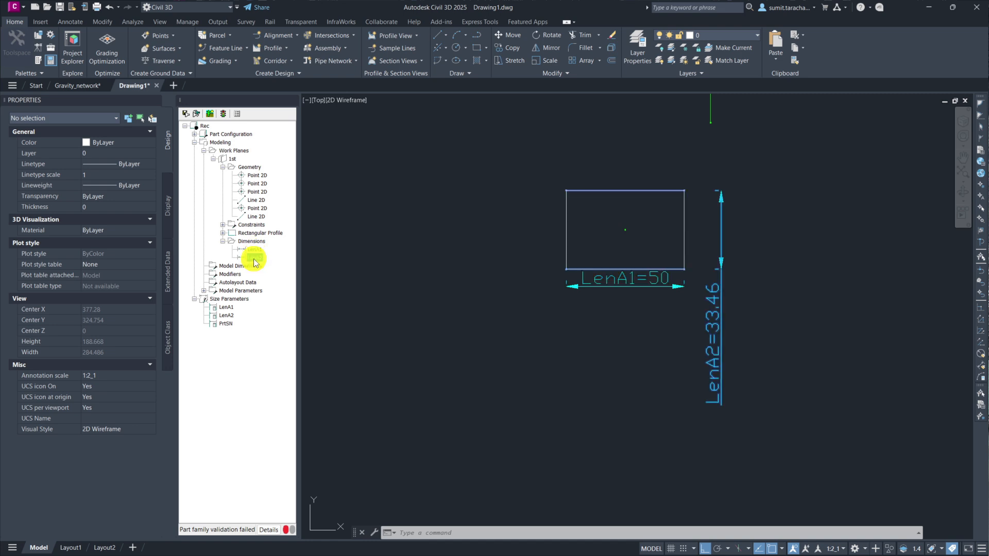
pyautogui.rightClick(255, 261)
pyautogui.click(278, 281)
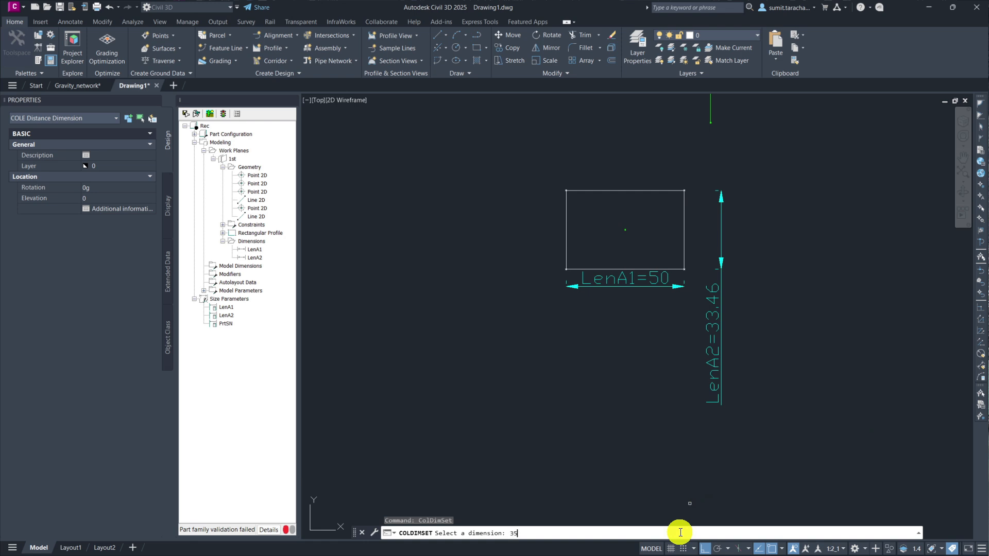
pyautogui.press('Return')
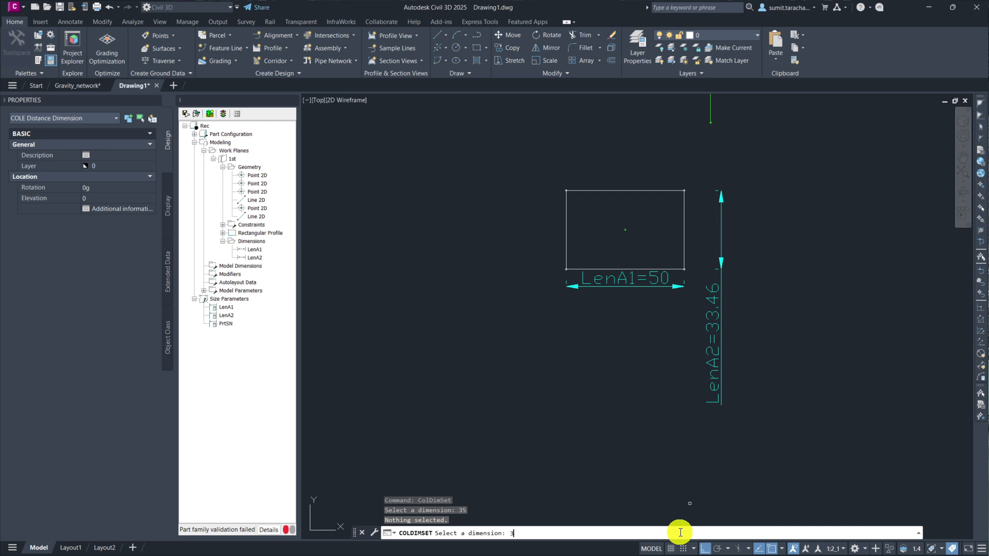
pyautogui.press('Return')
pyautogui.click(720, 321)
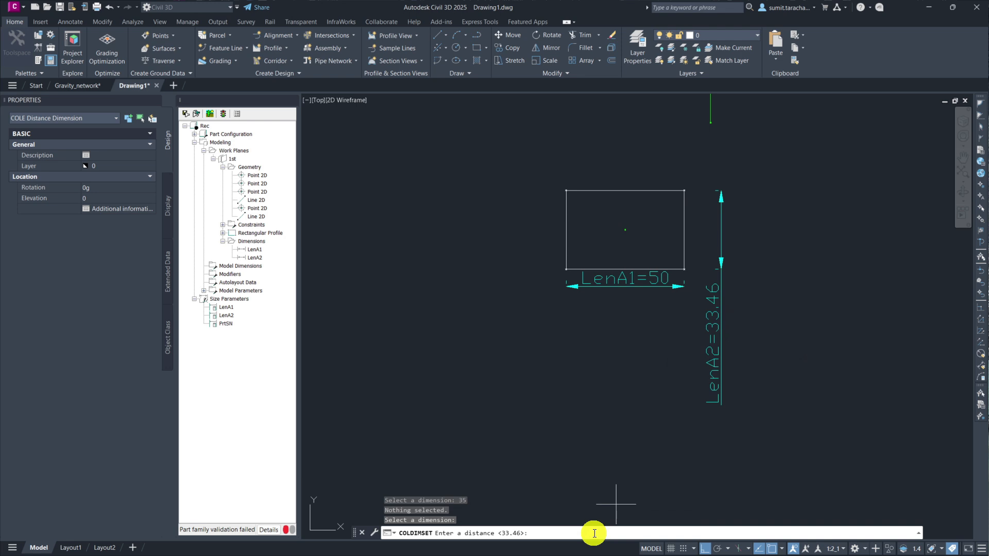
pyautogui.press('Return')
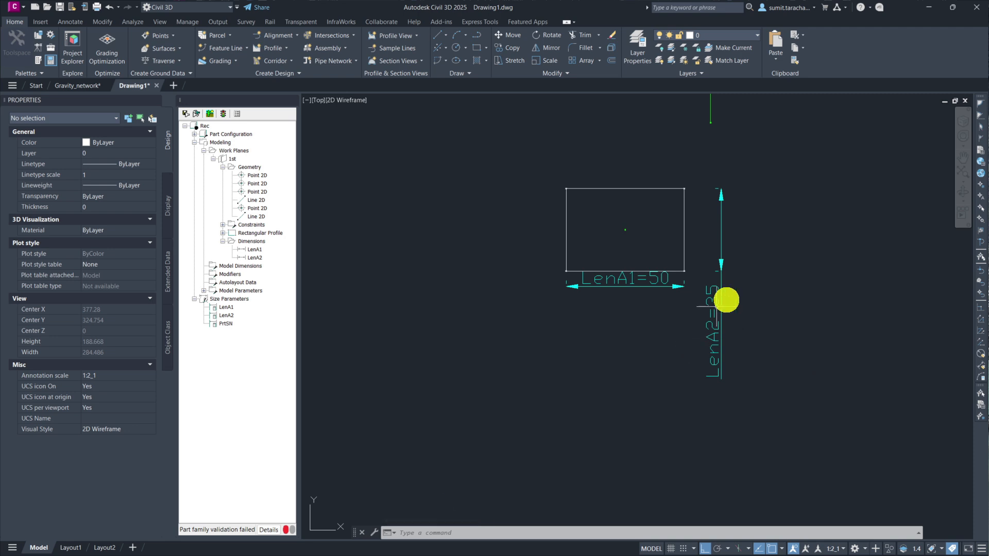
# Display the ViewCube and inspect the dimensioned profile in SW isometric view before returning to the top view
pyautogui.click(964, 121)
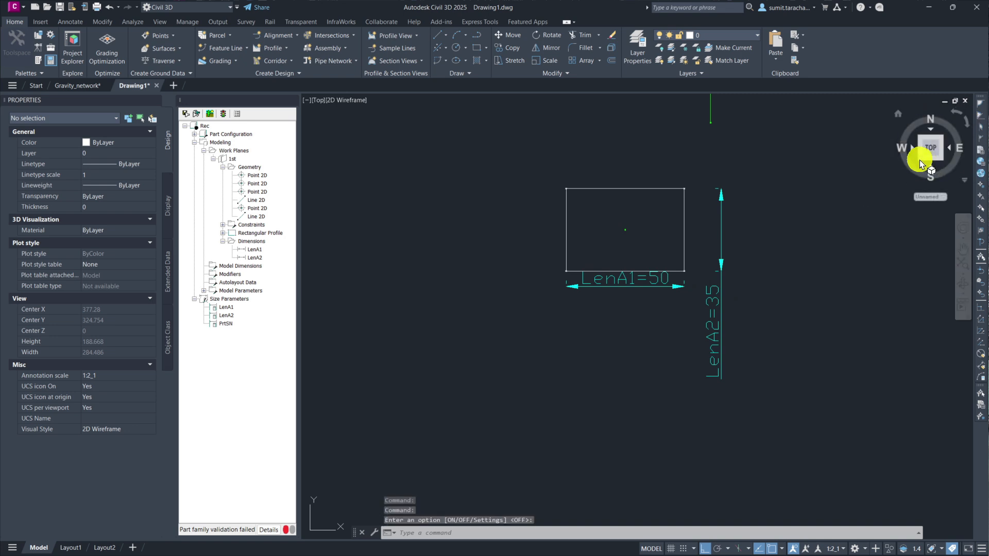
pyautogui.moveTo(919, 164); pyautogui.dragTo(847, 456)
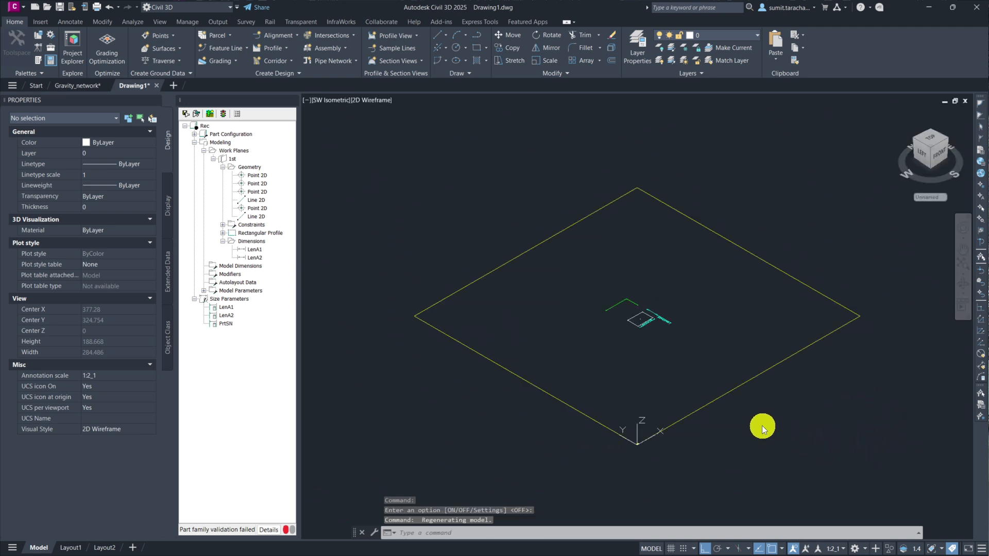
pyautogui.scroll(5, 643, 319)
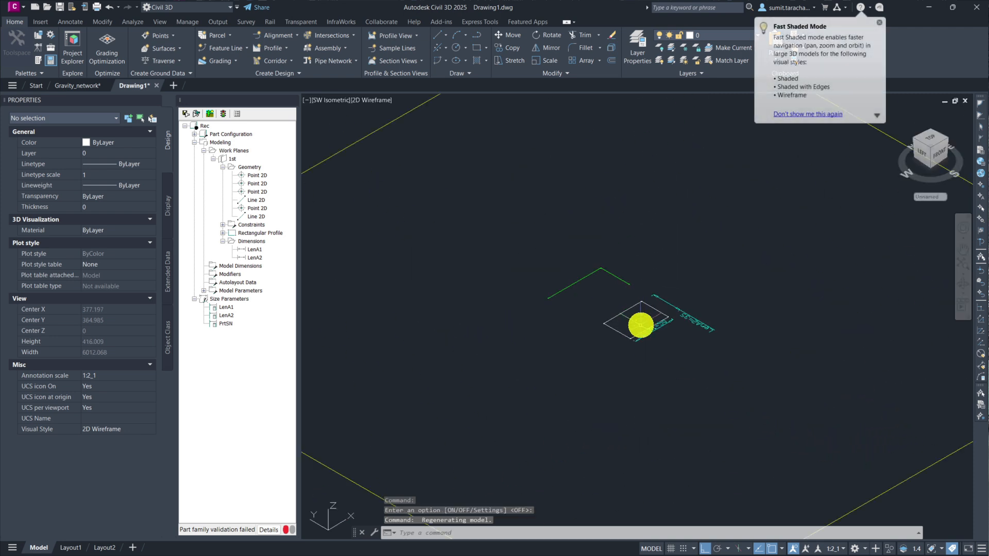
pyautogui.click(881, 24)
pyautogui.click(934, 140)
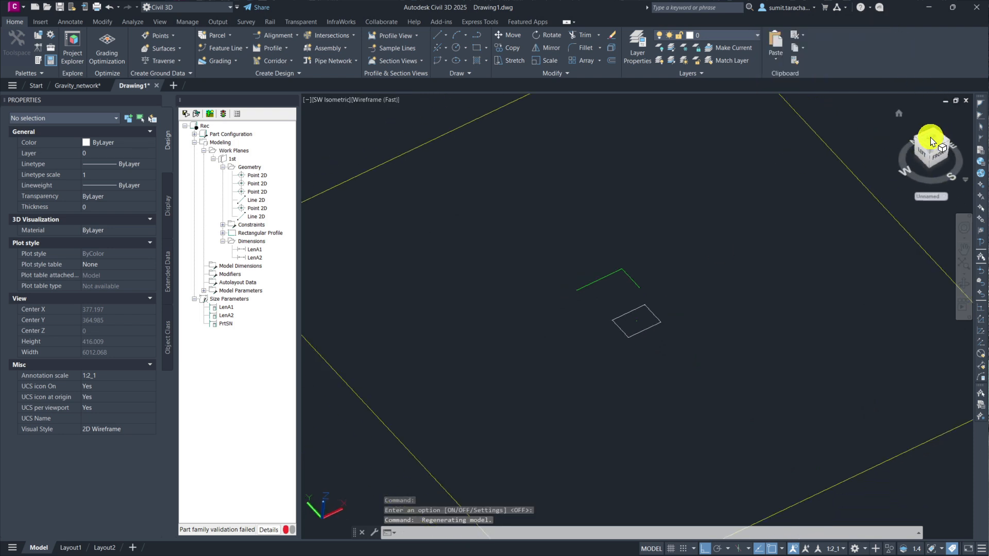
pyautogui.scroll(6, 621, 313)
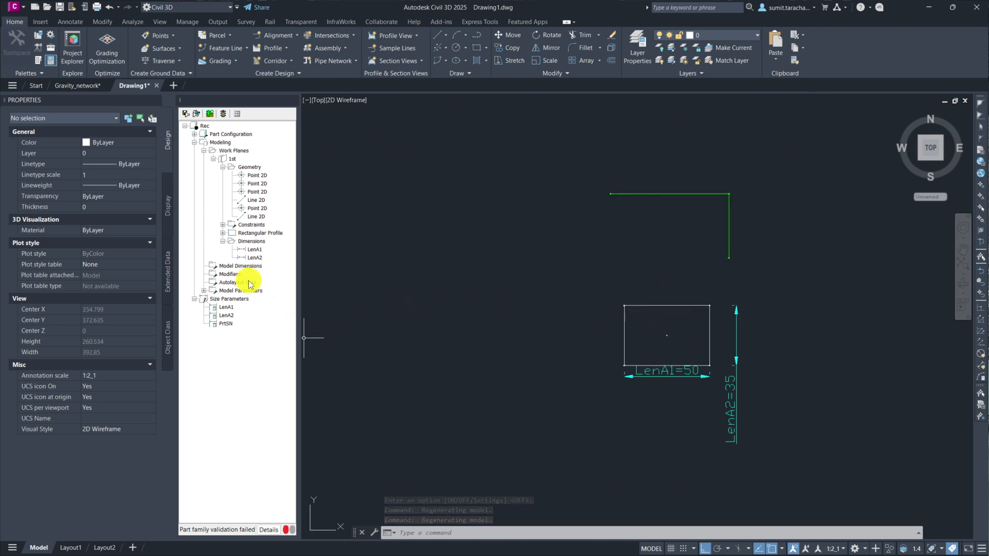
# Add an extrusion modifier to the rectangular profile with Blind termination, a distance of 120 and Flip enabled
pyautogui.rightClick(233, 276)
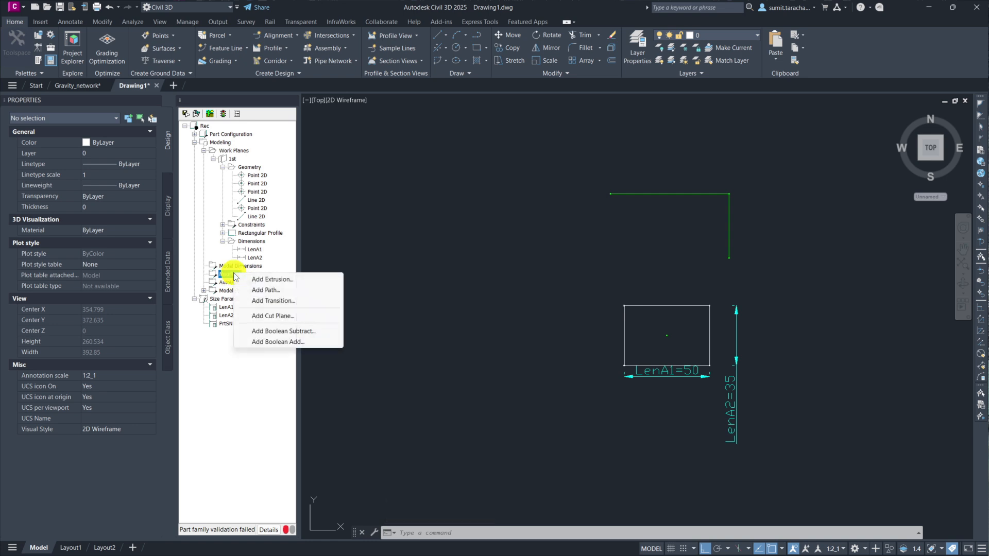
pyautogui.click(259, 280)
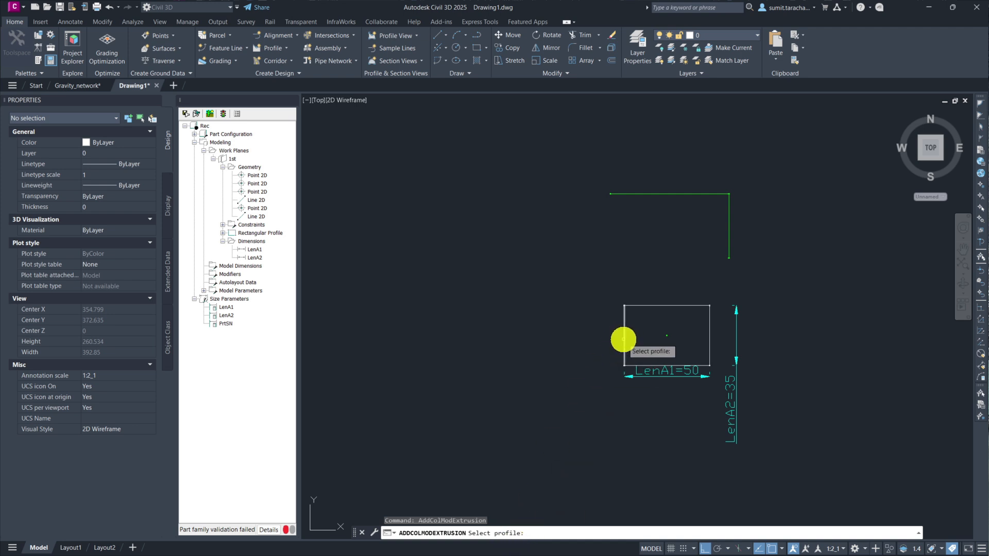
pyautogui.click(623, 342)
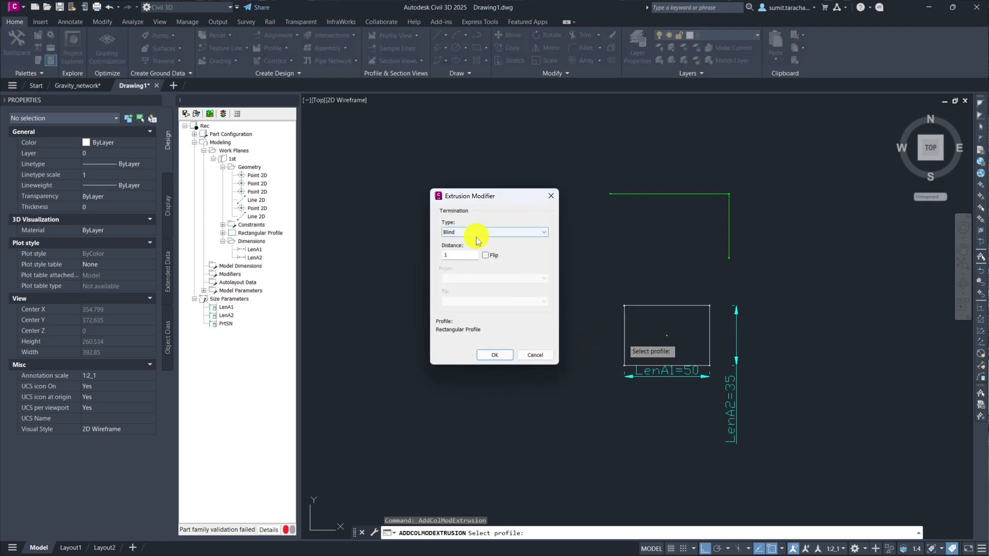
pyautogui.click(484, 255)
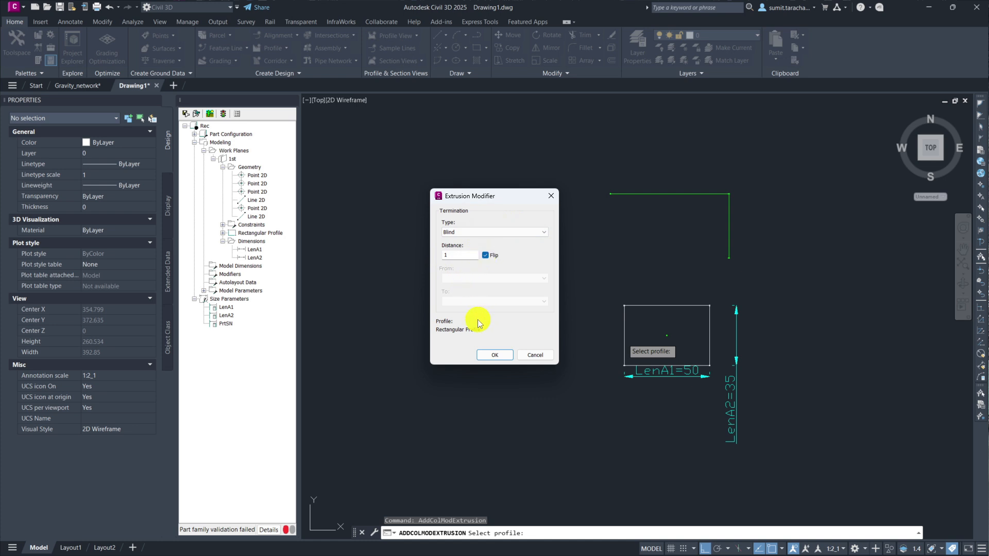
pyautogui.doubleClick(445, 255)
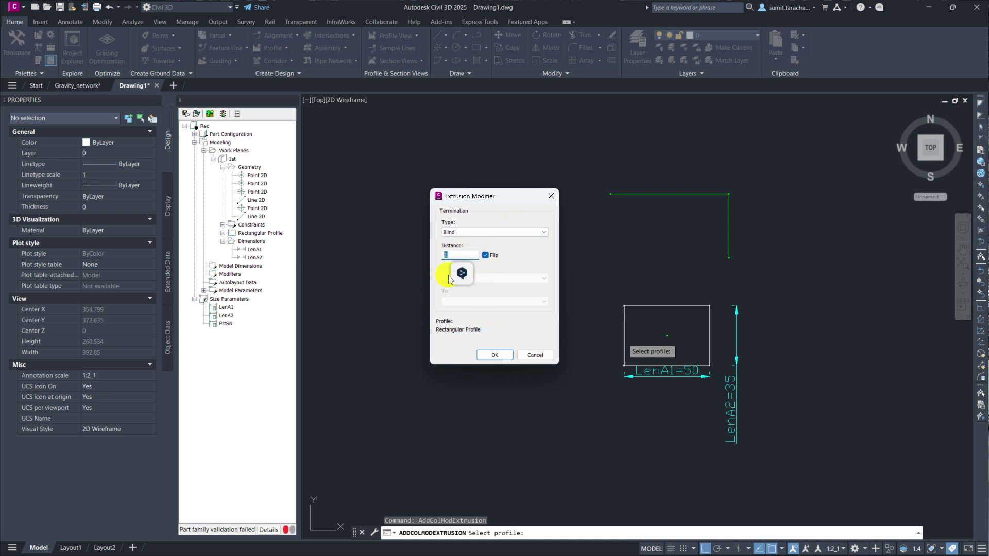
pyautogui.click(520, 232)
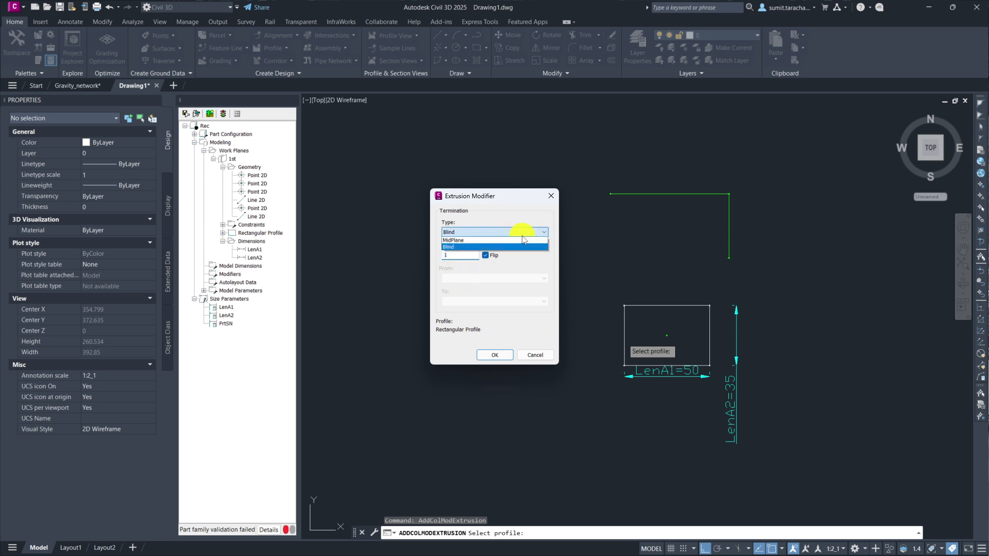
pyautogui.click(510, 263)
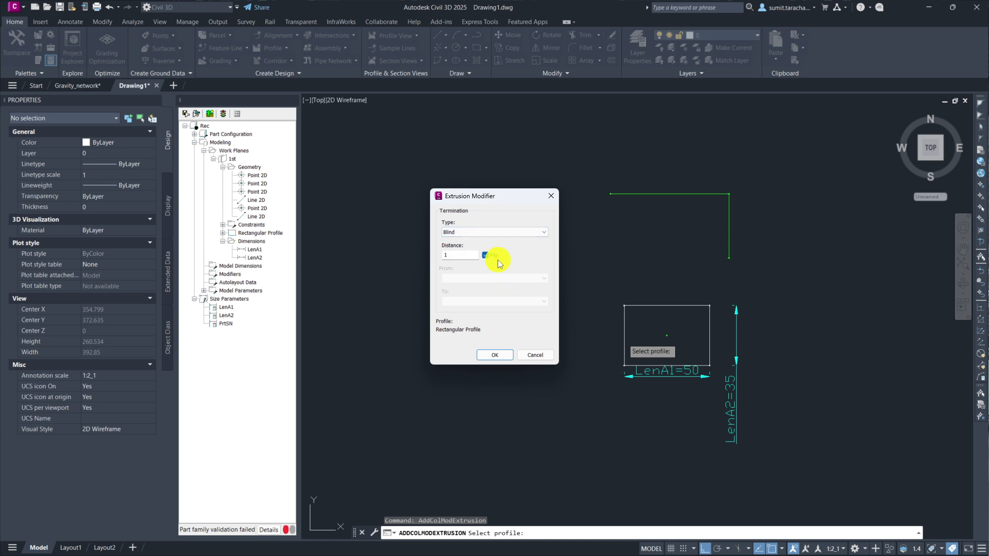
pyautogui.click(462, 233)
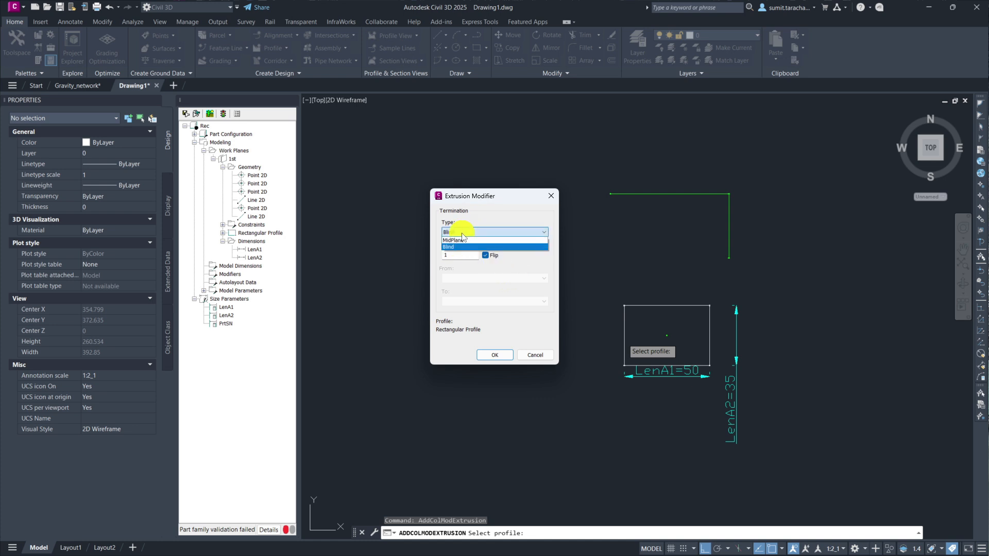
pyautogui.click(460, 246)
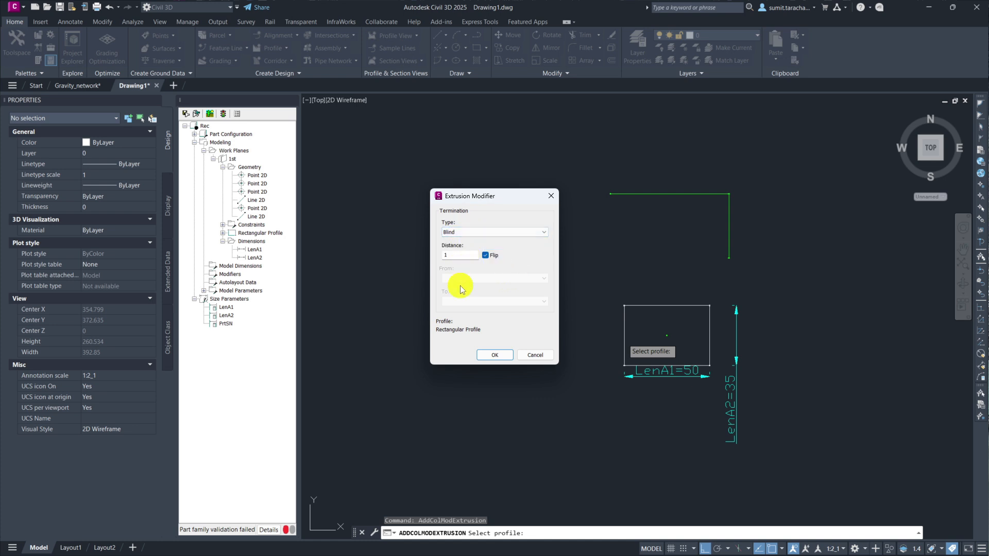
pyautogui.doubleClick(456, 255)
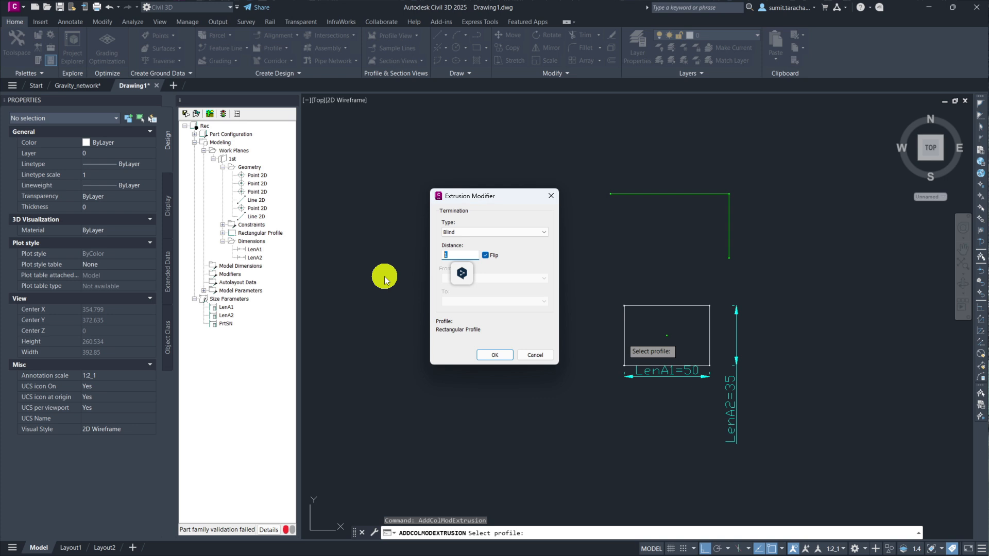
pyautogui.write('120')
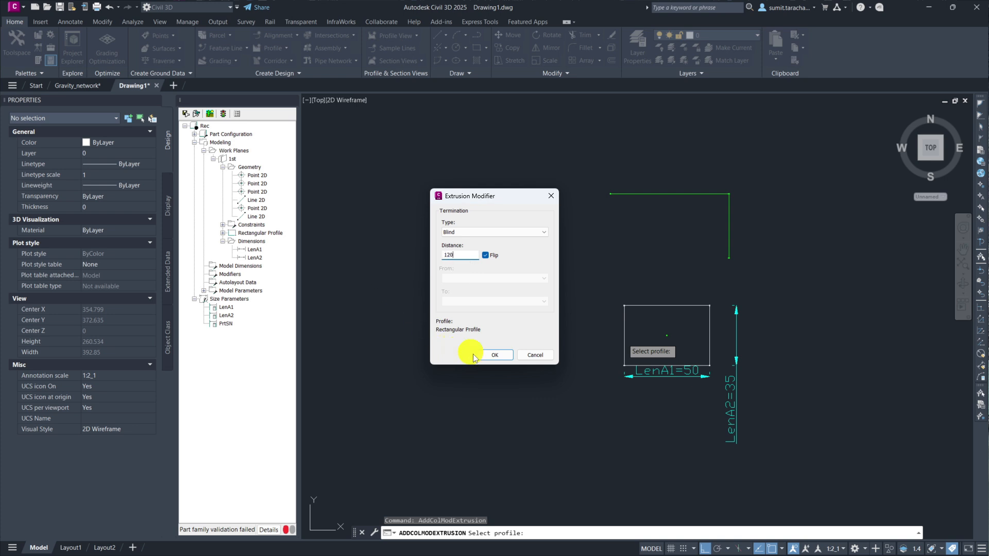
pyautogui.click(496, 355)
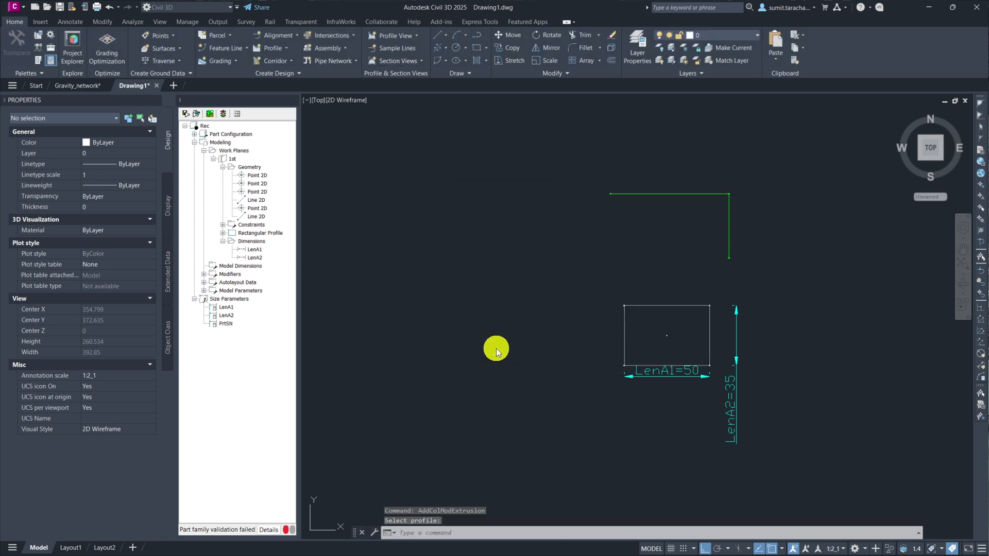
# Examine the extruded structure in SW isometric view and expand its model parameters
pyautogui.click(919, 158)
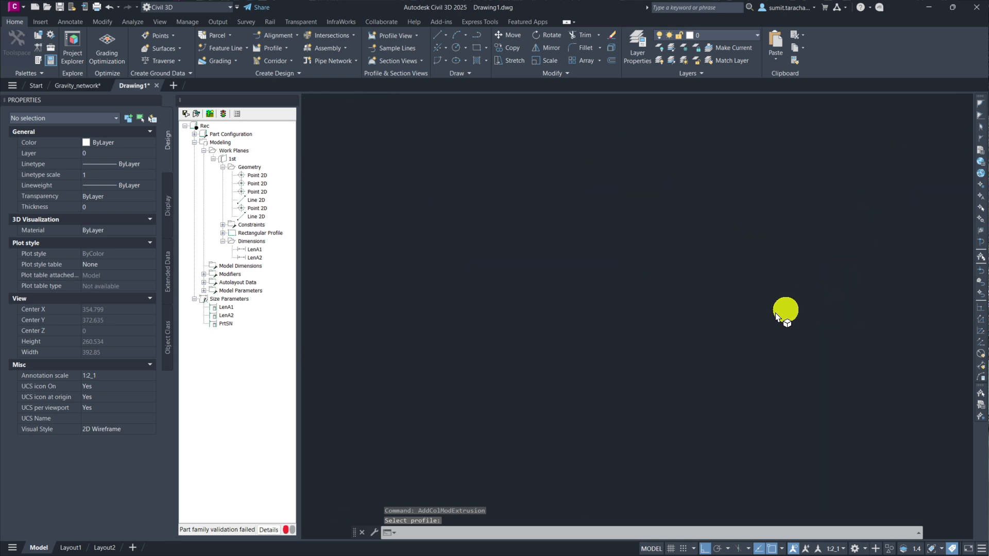
pyautogui.scroll(4, 647, 315)
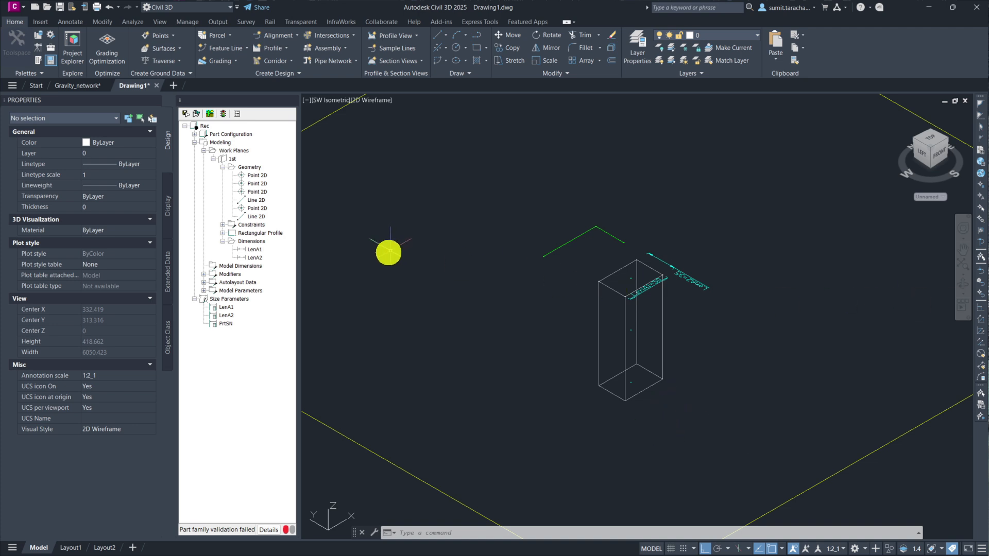
pyautogui.click(204, 291)
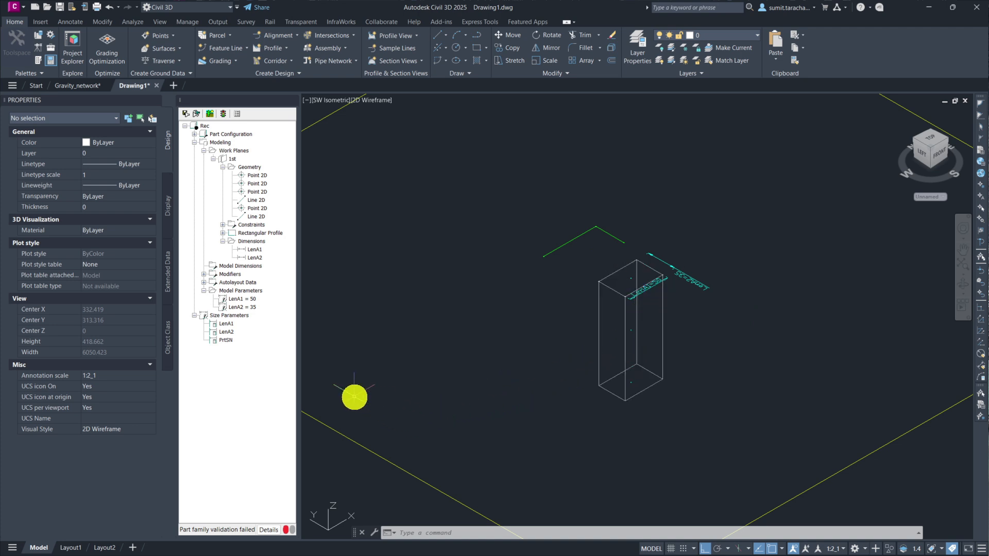
# Add a distance model dimension to the extrusion modifier for the structure's height, placing it at a bottom edge with object snap off
pyautogui.rightClick(242, 266)
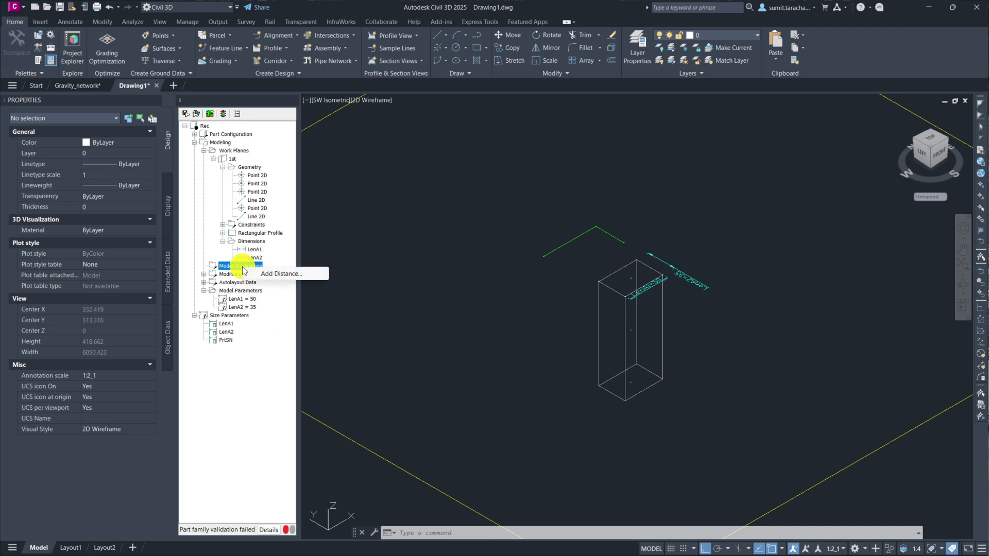
pyautogui.click(265, 273)
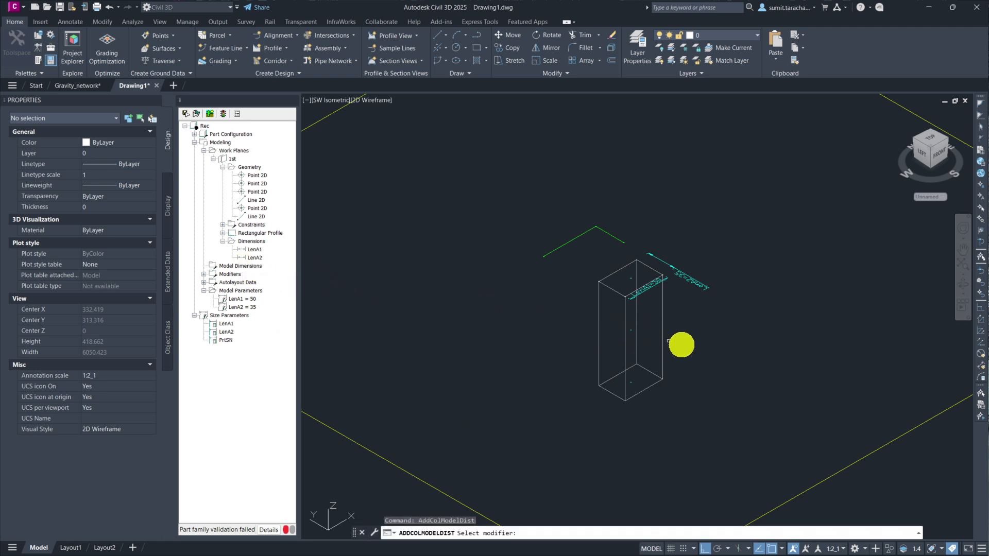
pyautogui.scroll(4, 639, 277)
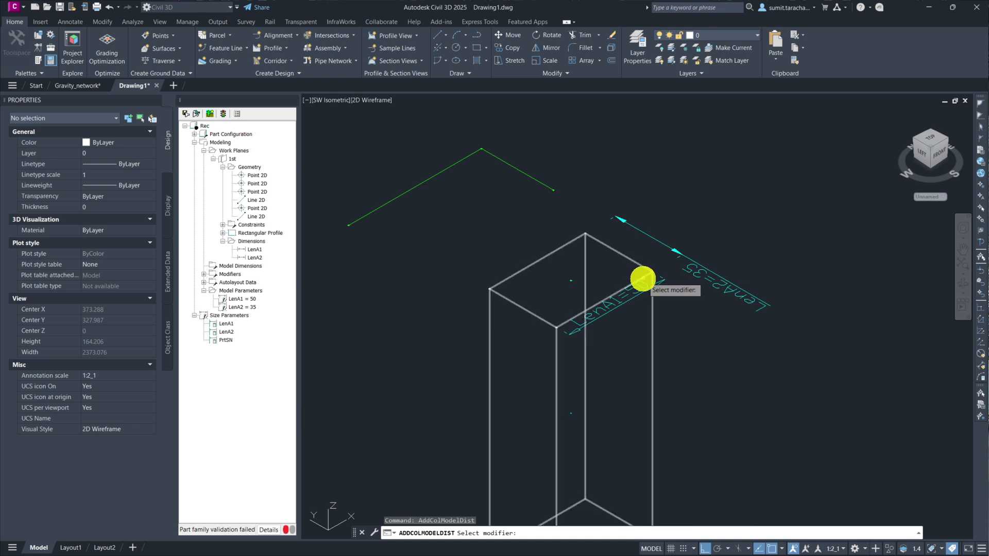
pyautogui.click(642, 266)
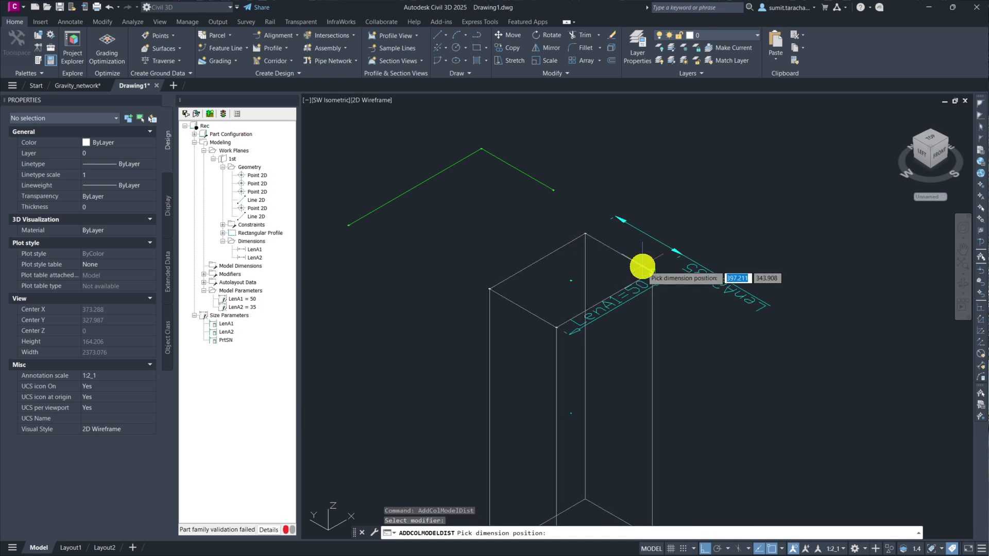
pyautogui.moveTo(635, 526); pyautogui.dragTo(618, 336, button='middle')
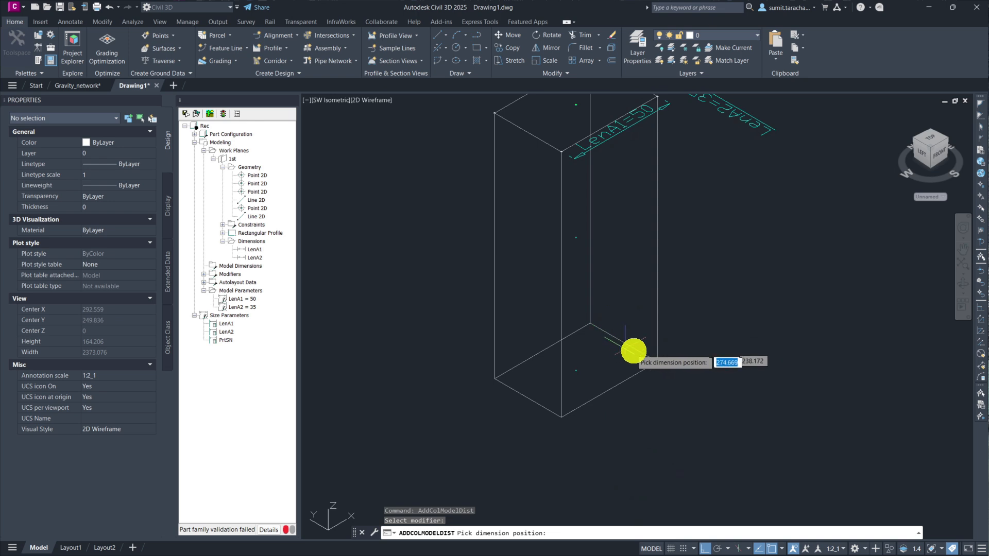
pyautogui.scroll(5, 618, 341)
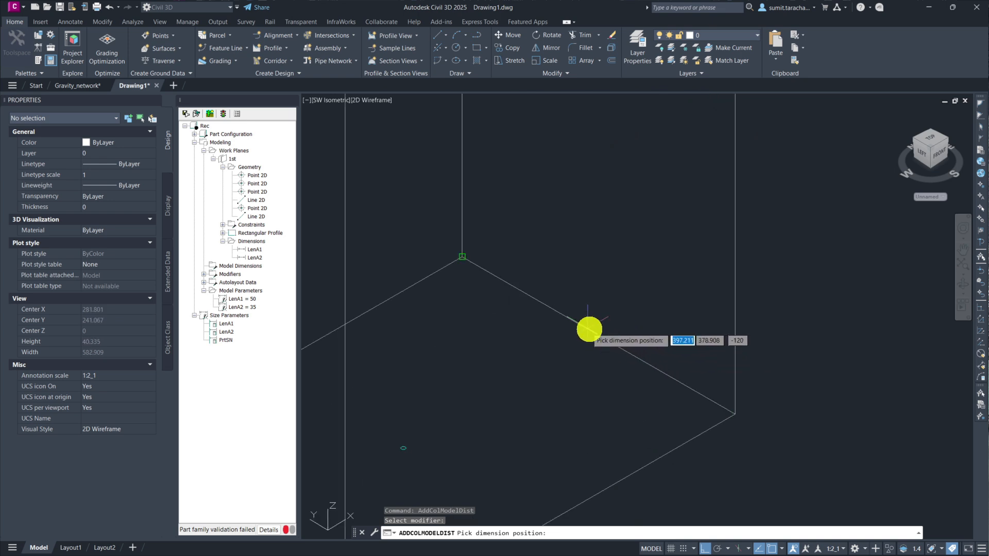
pyautogui.click(771, 549)
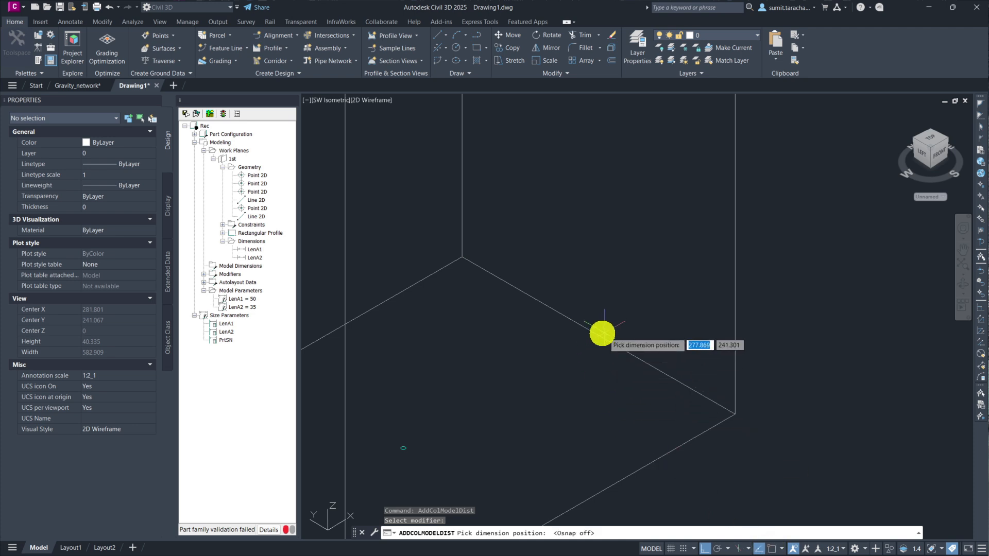
pyautogui.scroll(5, 595, 333)
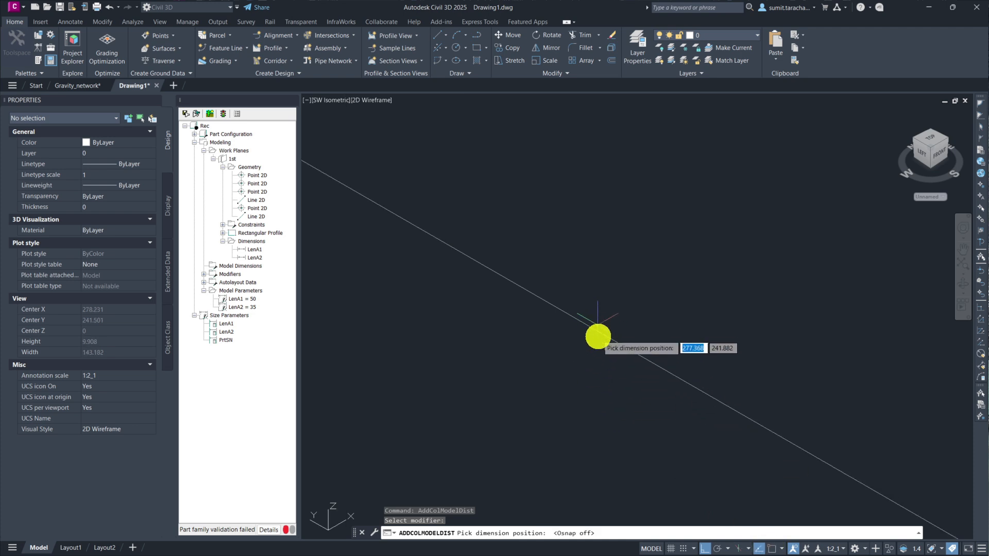
pyautogui.click(602, 333)
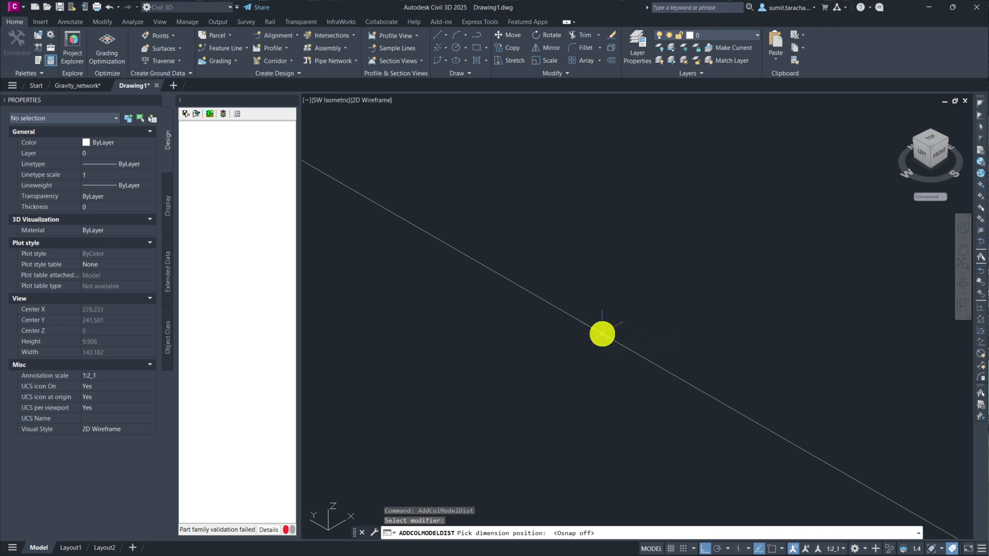
pyautogui.scroll(-10, 587, 353)
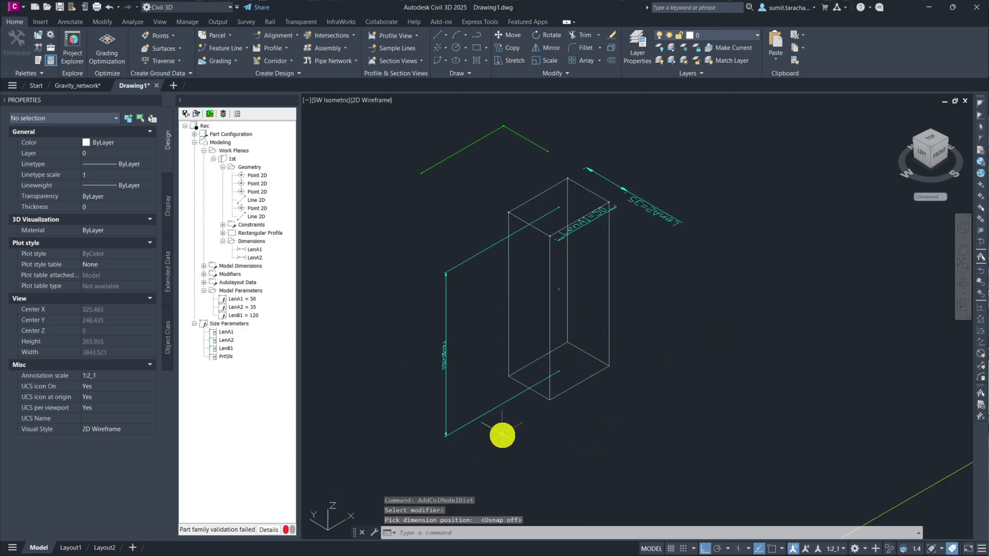
pyautogui.scroll(5, 446, 392)
pyautogui.scroll(-4, 464, 415)
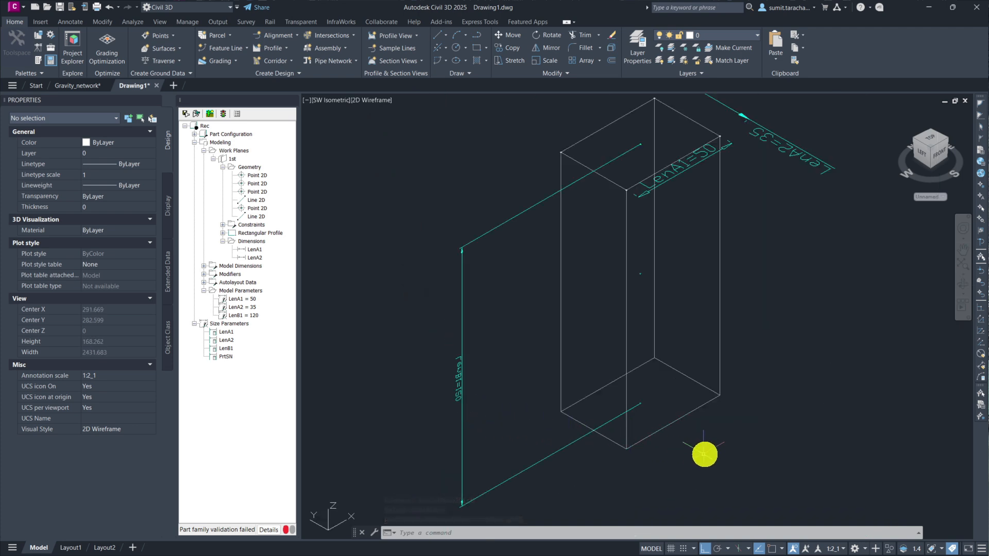
pyautogui.moveTo(702, 452); pyautogui.dragTo(610, 420, button='middle')
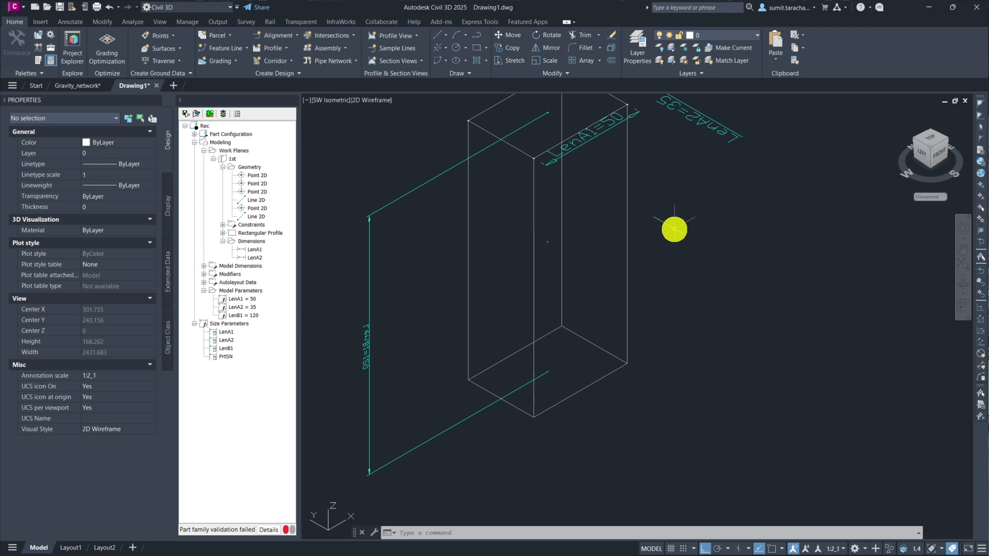
pyautogui.moveTo(673, 227); pyautogui.dragTo(708, 278, button='middle')
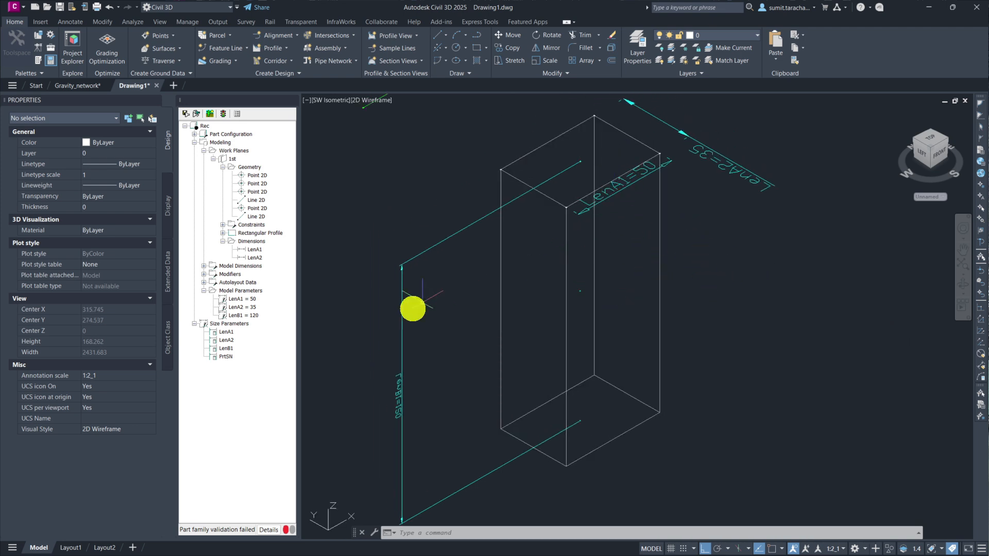
# Set the placement point of the Autolayout Data's Layout Data at the centre point of the structure's top face, with object snap on
pyautogui.click(204, 283)
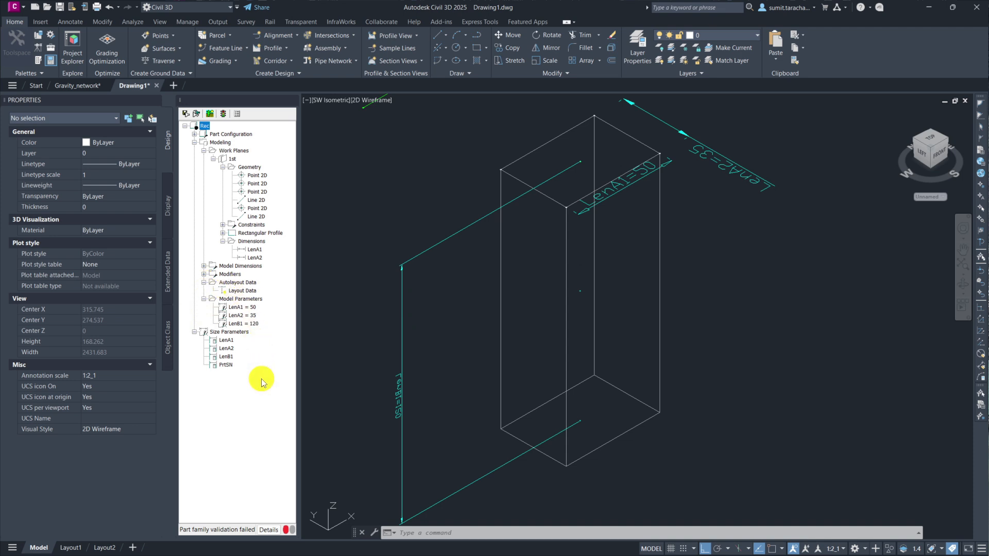
pyautogui.click(242, 291)
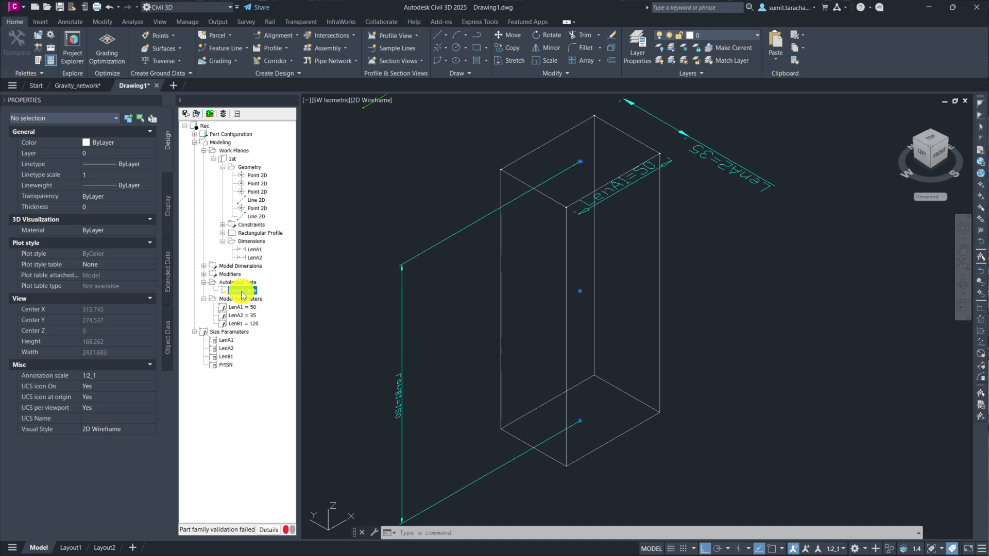
pyautogui.rightClick(242, 295)
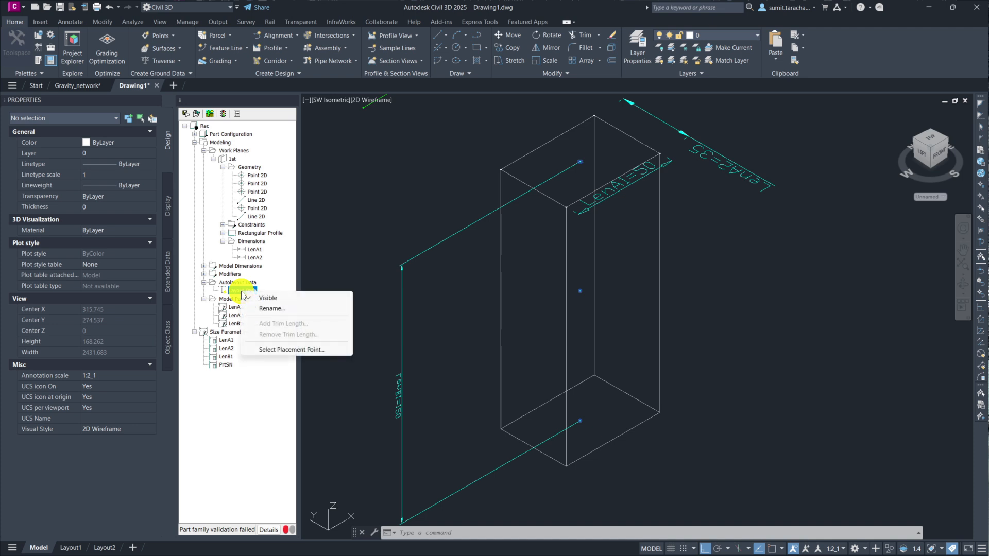
pyautogui.click(288, 350)
pyautogui.scroll(4, 598, 160)
pyautogui.scroll(7, 599, 161)
pyautogui.moveTo(524, 331); pyautogui.dragTo(749, 194, button='middle')
pyautogui.click(482, 306)
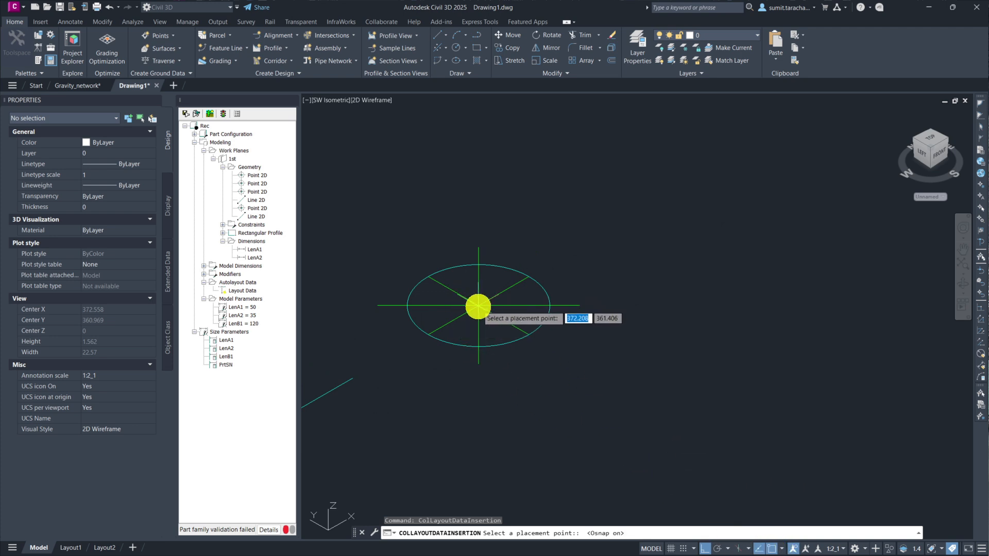
pyautogui.click(478, 306)
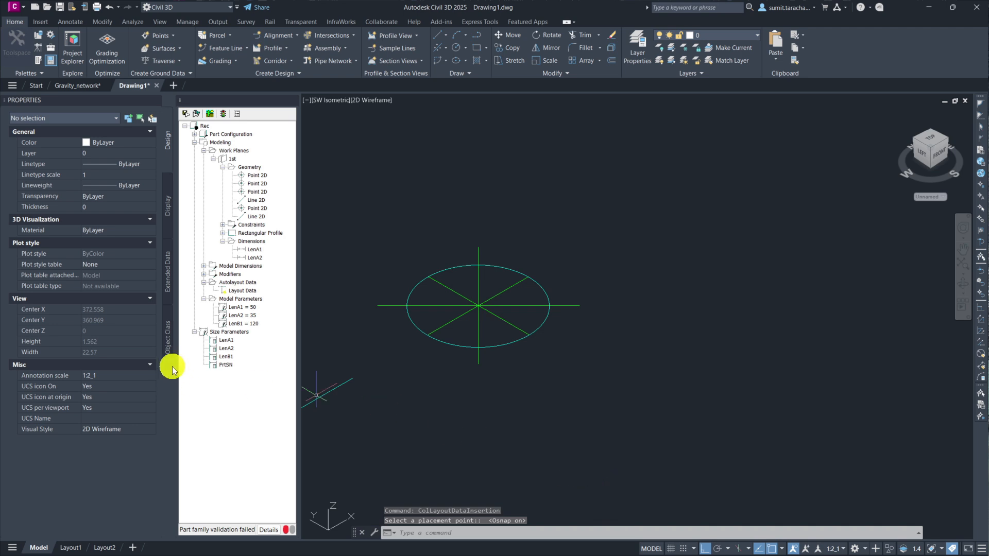
pyautogui.click(237, 291)
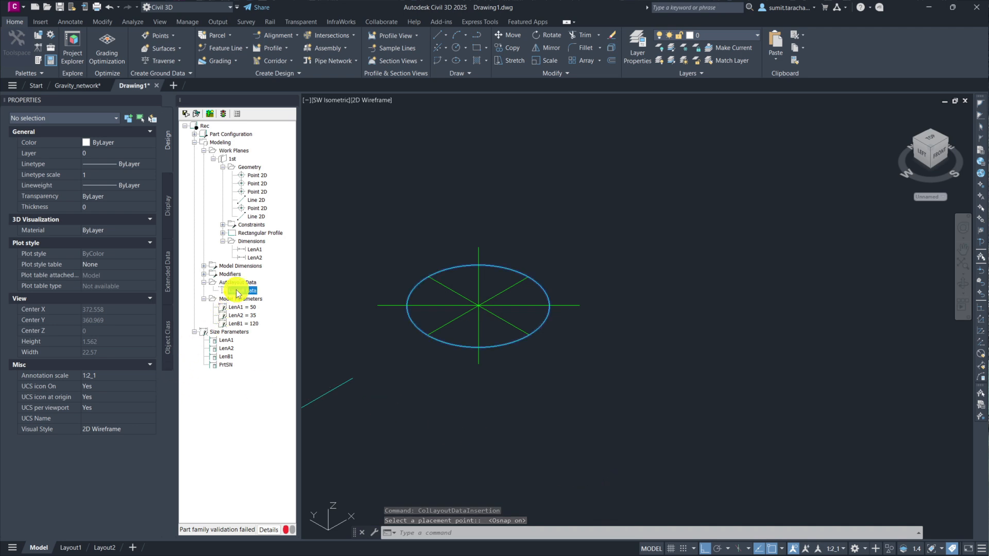
pyautogui.click(237, 291)
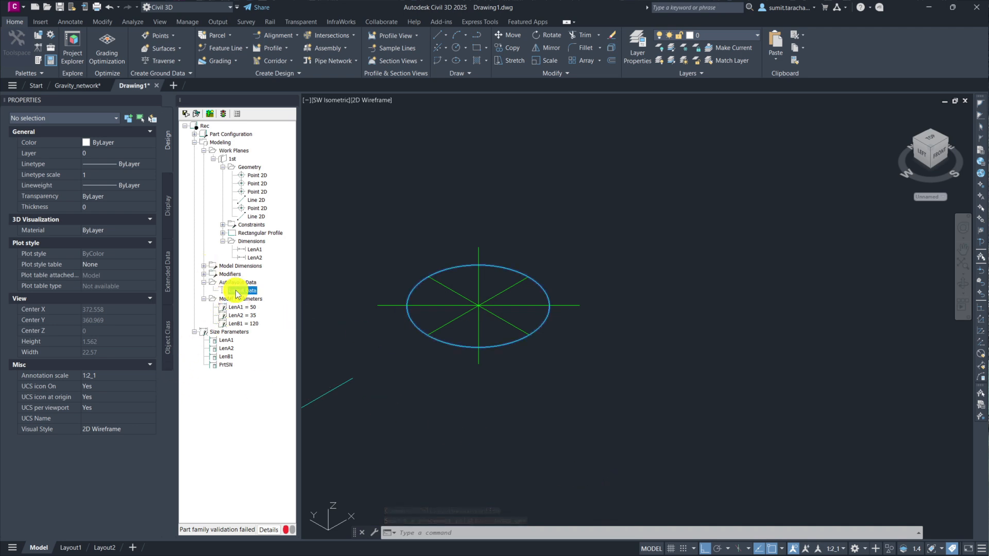
# Save the part family with validation and allow the part to be inserted
pyautogui.scroll(-10, 741, 357)
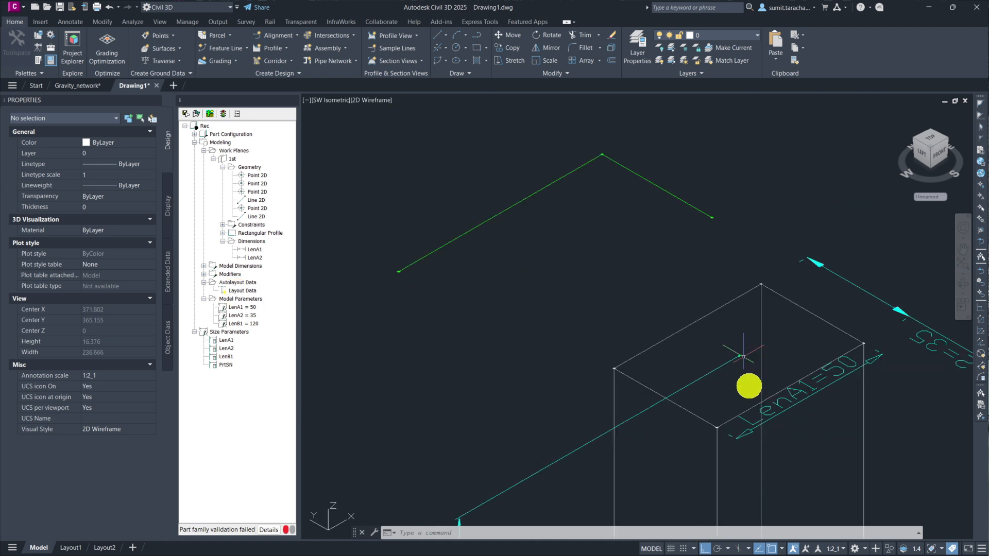
pyautogui.moveTo(715, 387)
pyautogui.mouseDown(button='middle')
pyautogui.moveTo(623, 226)
pyautogui.moveTo(663, 216)
pyautogui.mouseUp(button='middle')
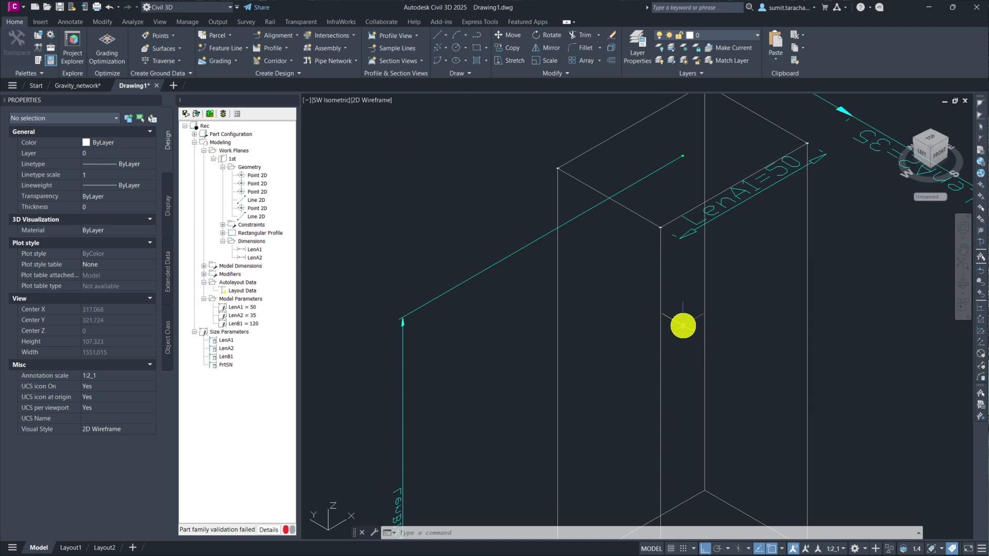
pyautogui.scroll(-2, 683, 325)
pyautogui.moveTo(718, 375); pyautogui.dragTo(697, 345, button='middle')
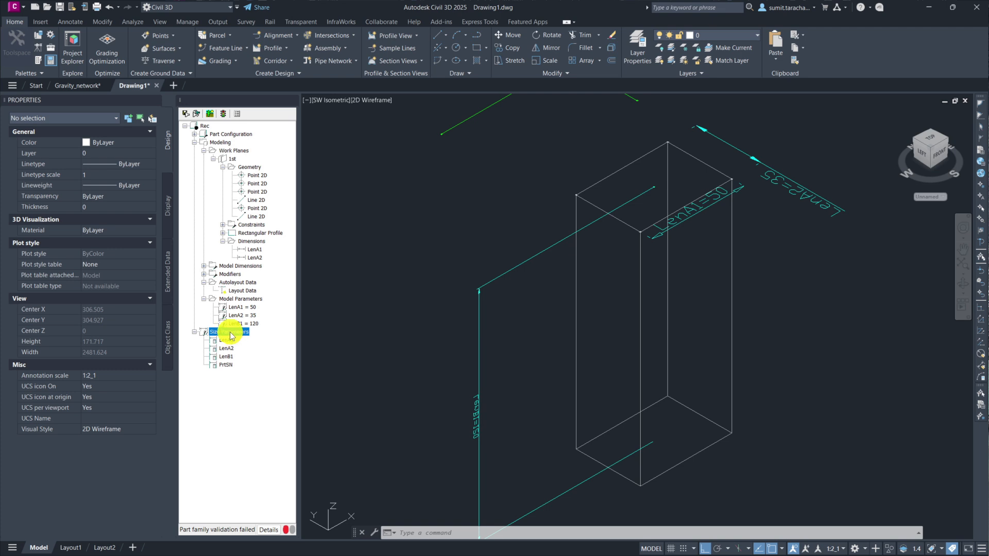
pyautogui.click(186, 114)
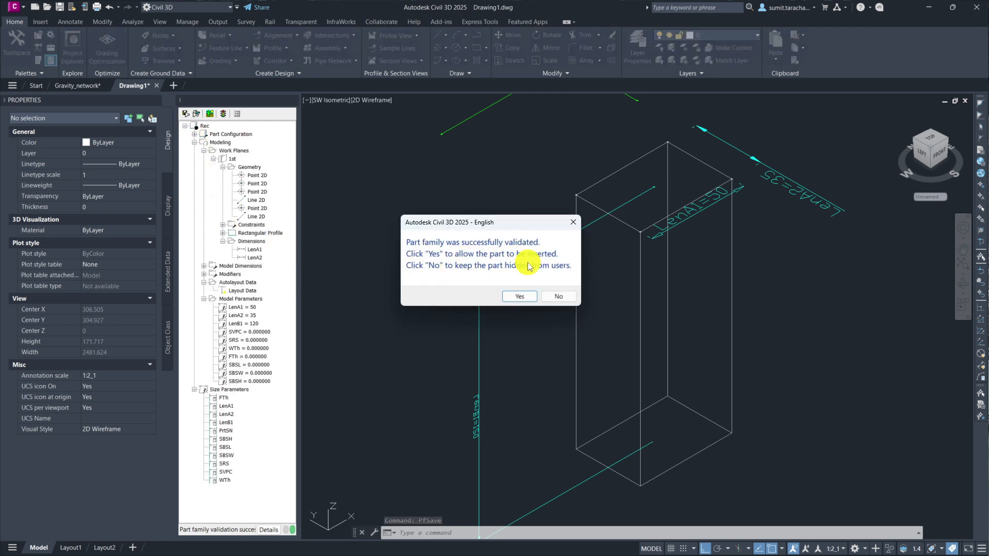
pyautogui.click(531, 299)
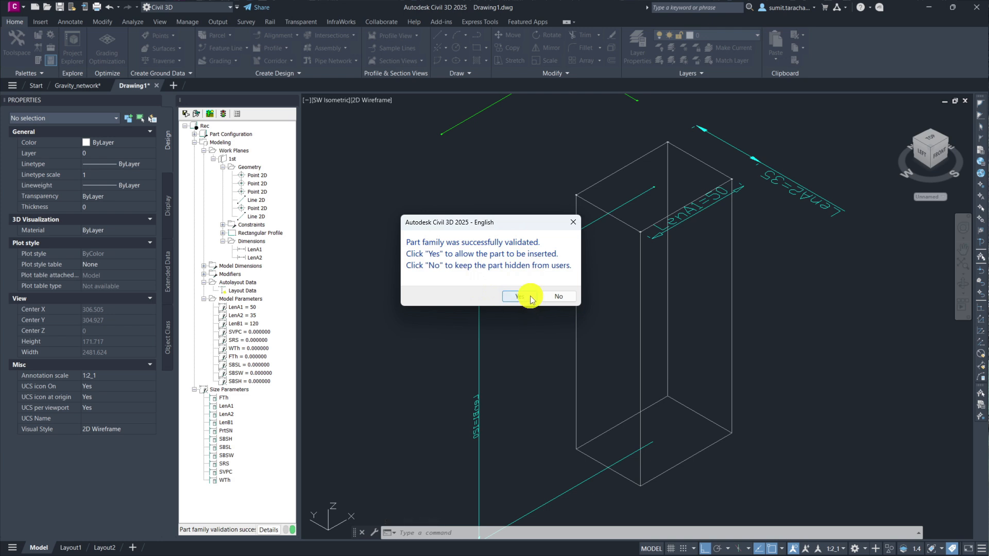